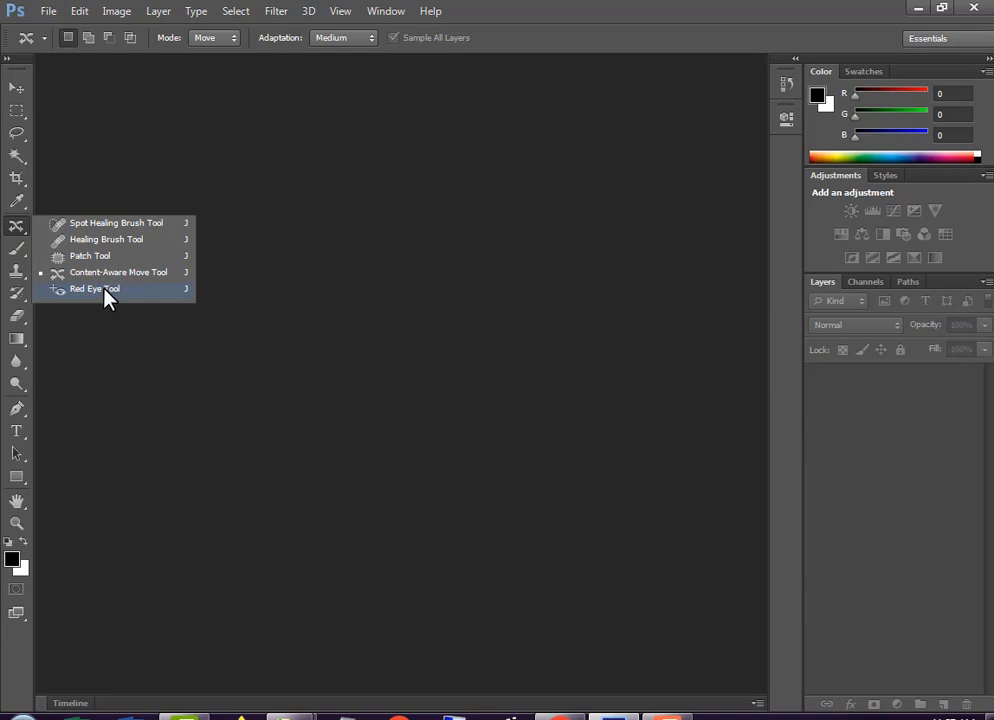
- Open the images JPEG of the blemished cheek from the Desktop and magnify it to 200%
click(285, 212)
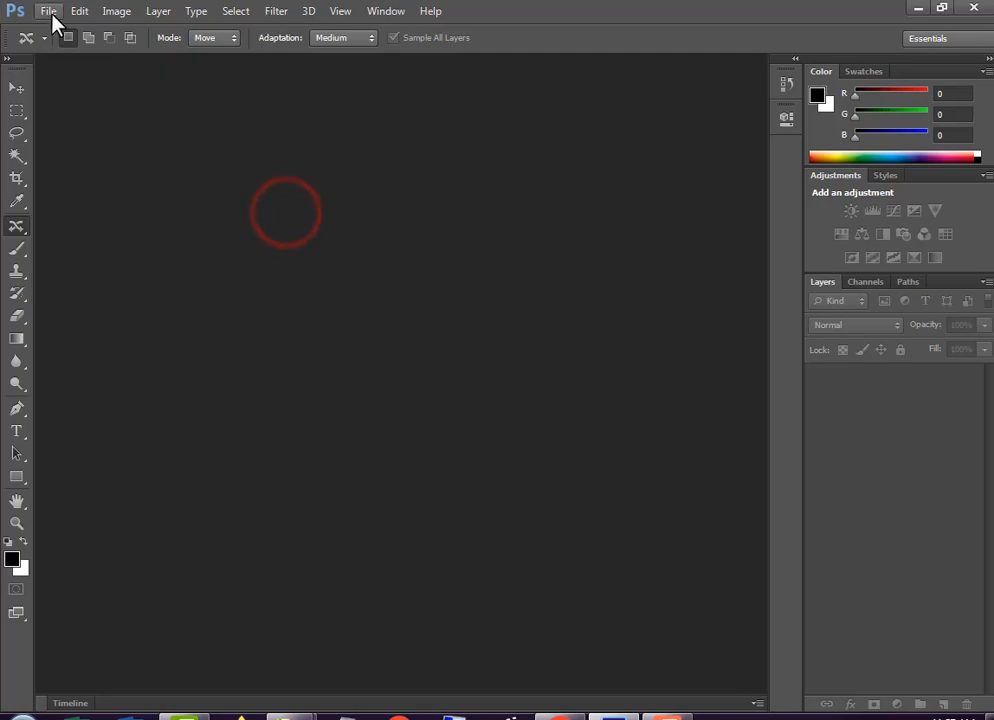
click(48, 11)
click(66, 47)
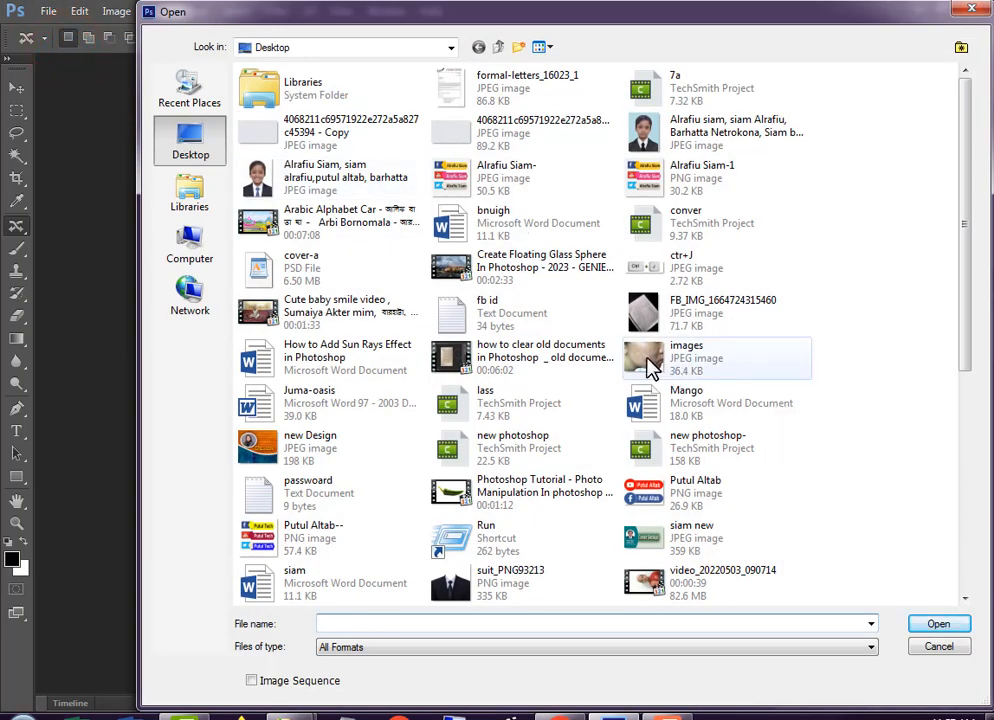
double_click(648, 367)
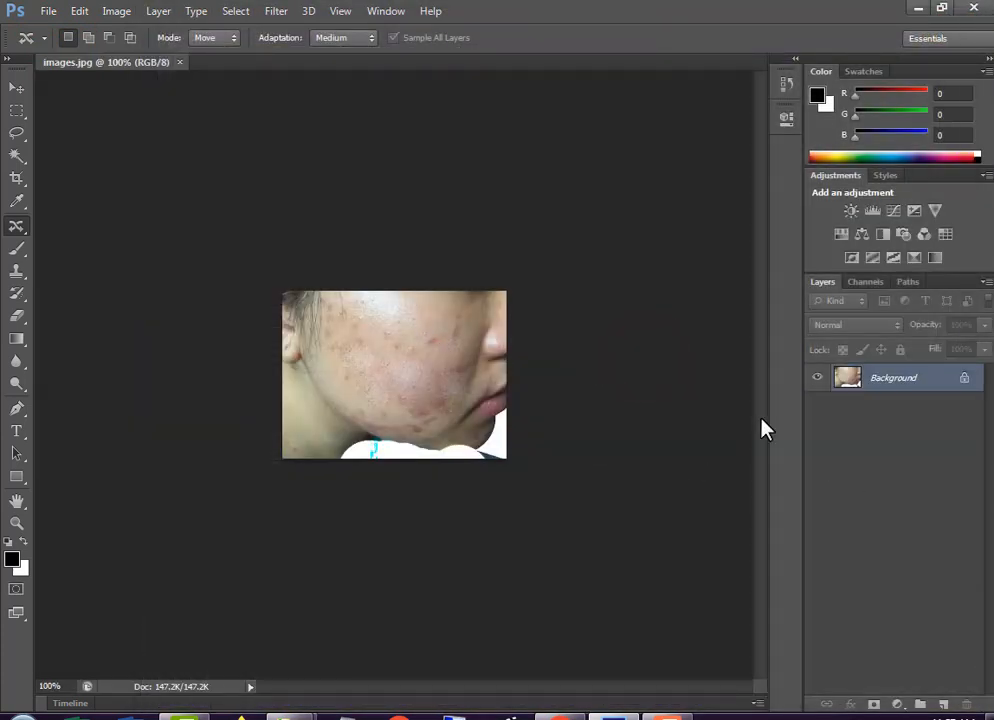
click(415, 375)
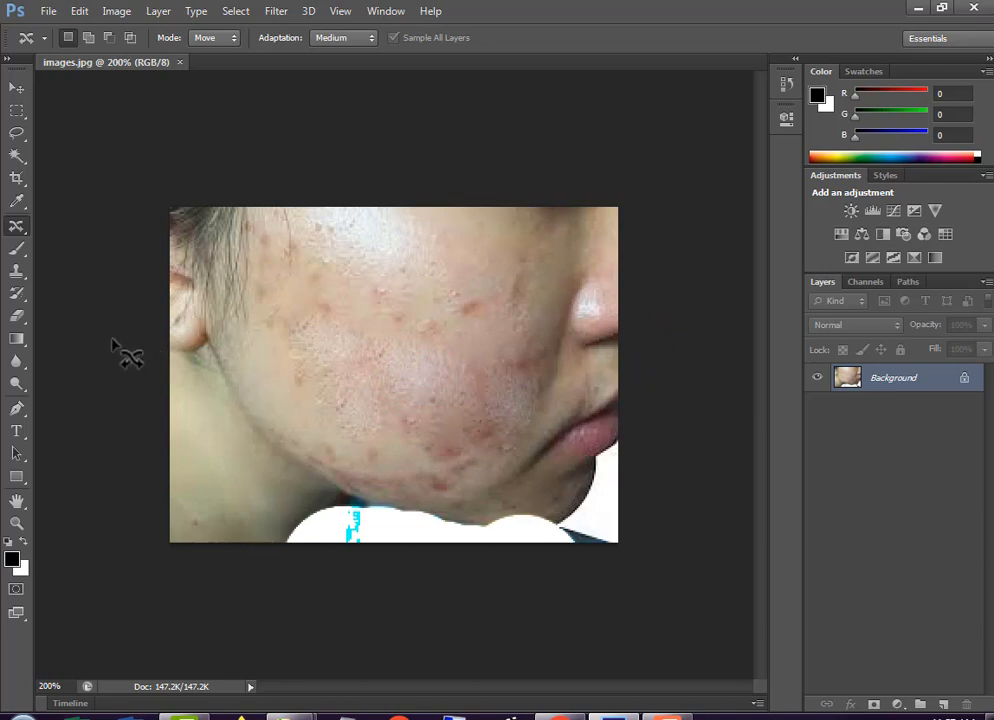
- Remove the blemishes on the upper cheek beside the nose with the Spot Healing Brush in Content-Aware mode at size 19
click(18, 228)
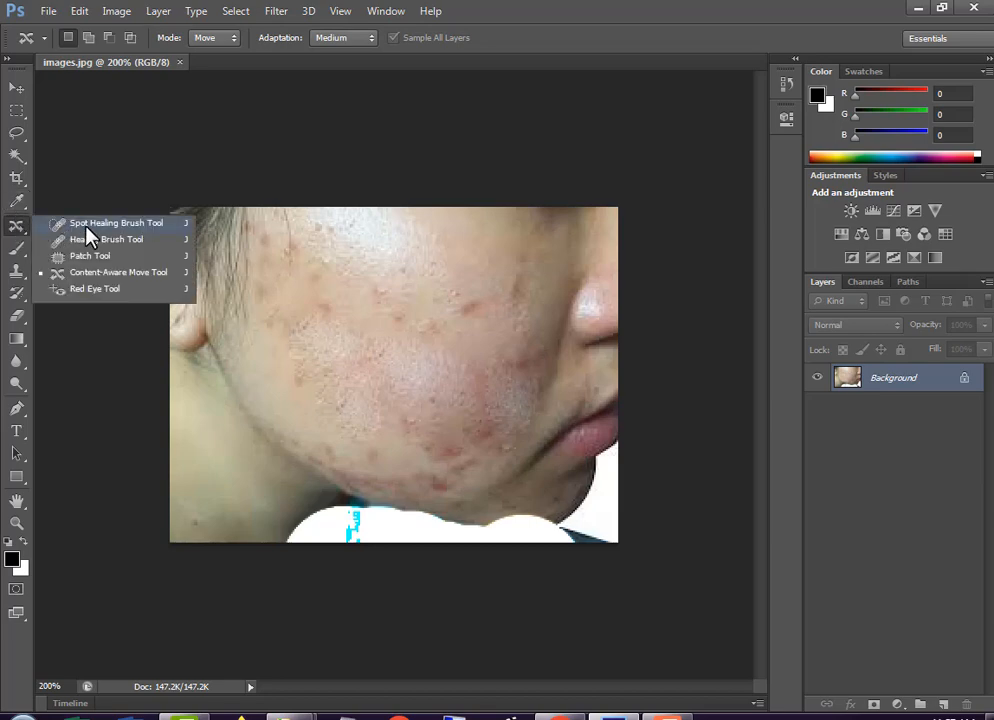
click(158, 224)
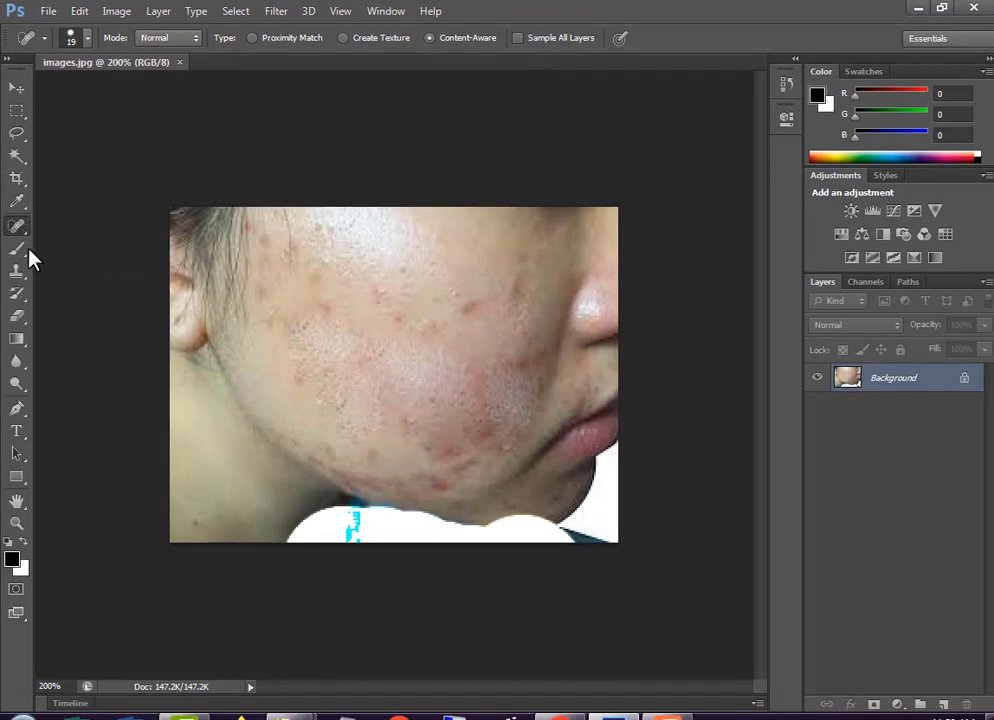
click(467, 311)
click(484, 315)
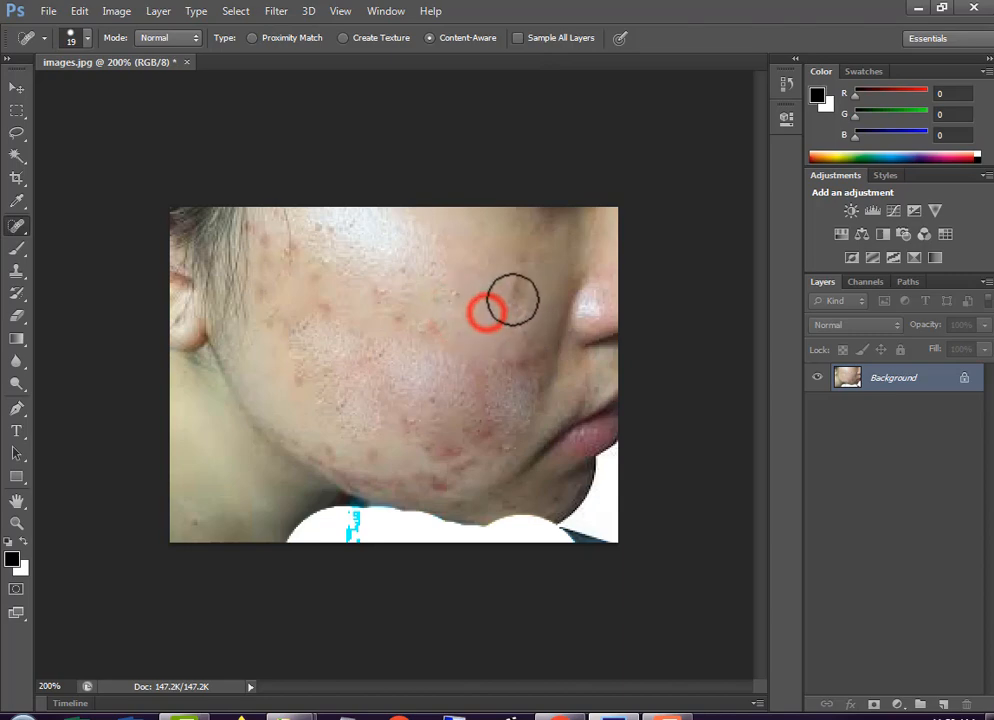
click(516, 298)
click(521, 271)
click(528, 258)
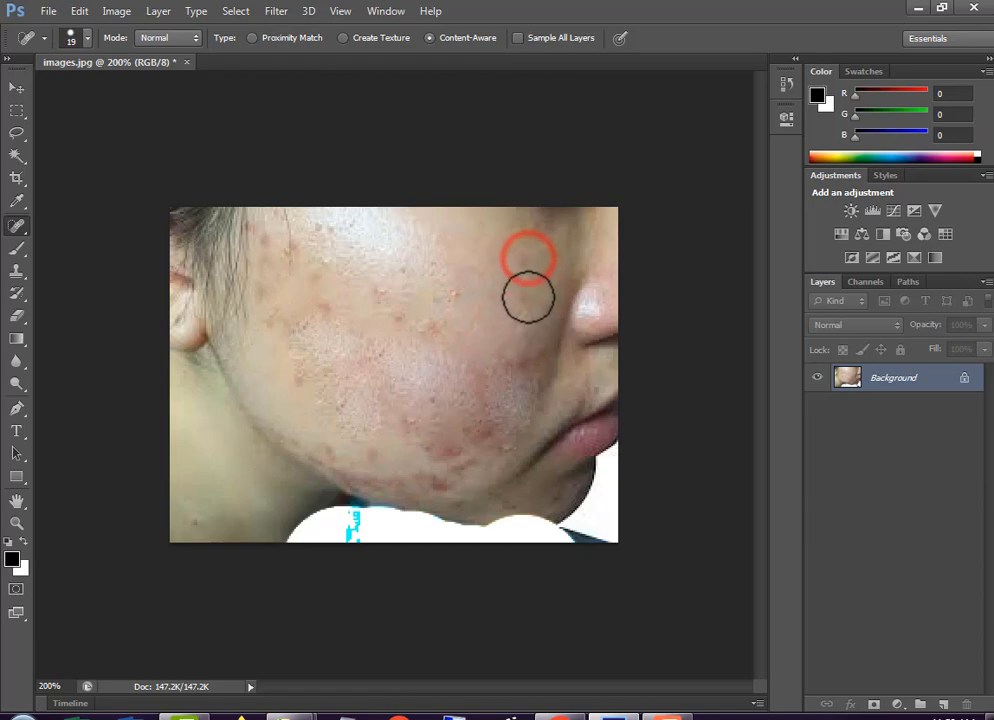
click(526, 292)
click(526, 330)
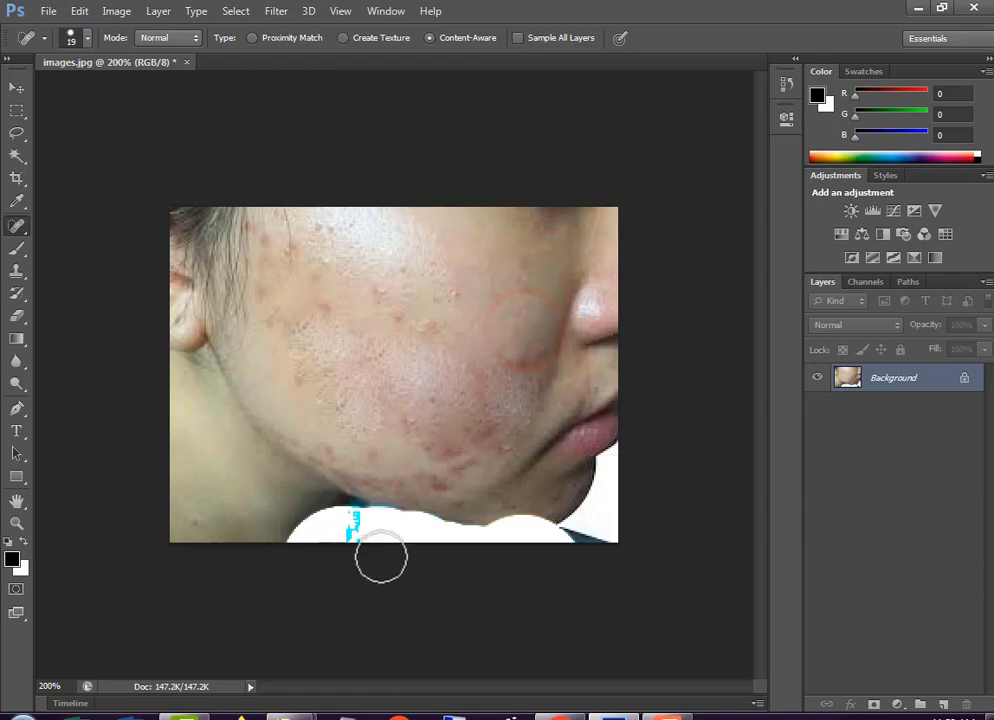
- Spot-heal the mark on the cheek near the ear and the red blemishes on the lower cheek above the jawline
click(324, 303)
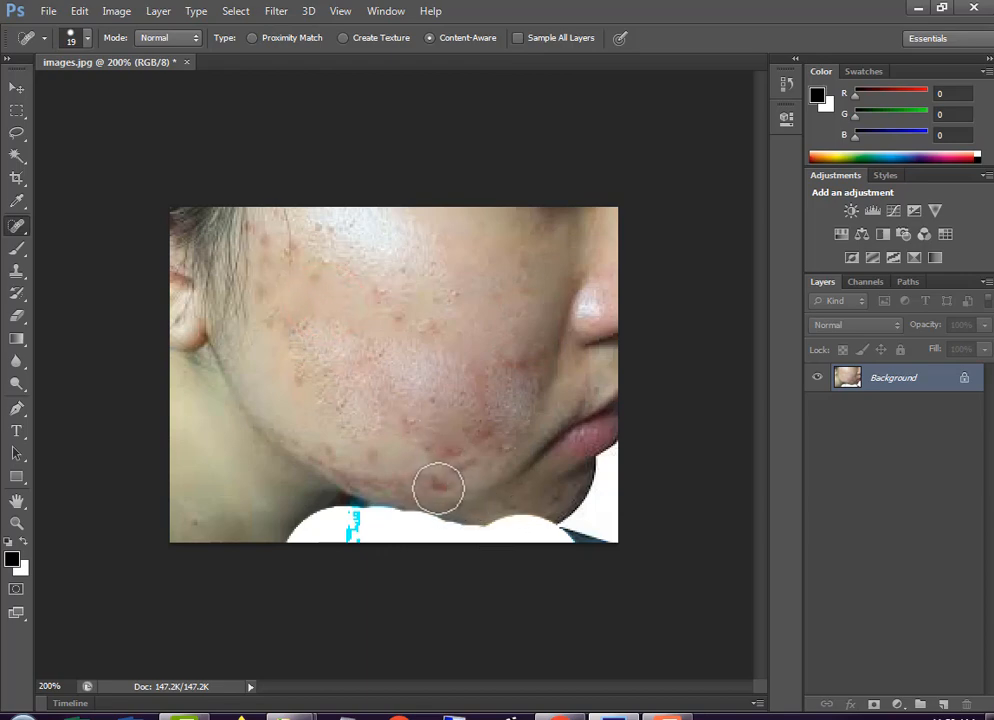
click(436, 489)
click(450, 461)
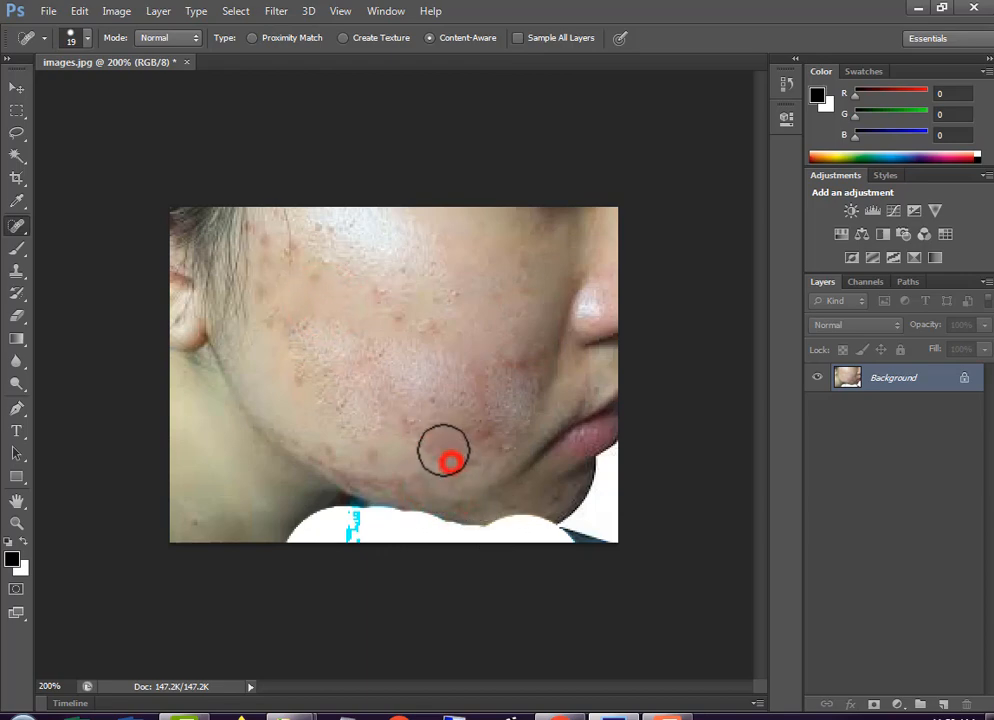
click(440, 450)
click(411, 434)
click(424, 424)
- Spot-heal the red, textured skin on the cheek beside the corner of the mouth
click(474, 439)
click(487, 430)
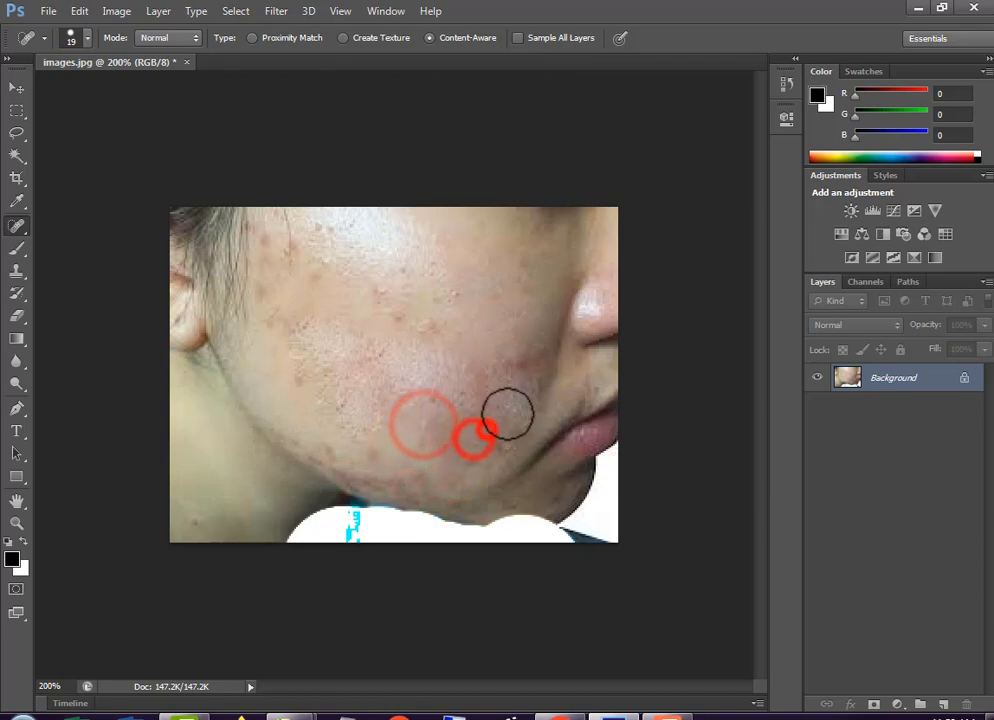
click(508, 413)
click(518, 396)
click(512, 420)
click(501, 449)
mouse_move(490, 448)
mouse_down()
mouse_move(498, 366)
mouse_move(479, 450)
mouse_move(477, 348)
mouse_move(457, 444)
mouse_move(455, 360)
mouse_move(457, 445)
mouse_move(470, 362)
mouse_up()
- Try smoothing the rough central cheek with long Spot Healing Brush strokes
mouse_move(428, 324)
mouse_down()
mouse_move(453, 390)
mouse_move(428, 322)
mouse_move(417, 401)
mouse_move(452, 328)
mouse_up()
mouse_move(403, 293)
mouse_down()
mouse_move(399, 390)
mouse_move(405, 297)
mouse_move(437, 435)
mouse_move(417, 339)
mouse_up()
mouse_move(406, 320)
mouse_down()
mouse_move(422, 408)
mouse_move(407, 322)
mouse_move(413, 386)
mouse_move(446, 346)
mouse_move(377, 355)
mouse_move(378, 327)
mouse_up()
click(328, 344)
mouse_move(306, 322)
mouse_down()
mouse_move(386, 459)
mouse_move(305, 327)
mouse_move(377, 466)
mouse_move(297, 368)
mouse_move(330, 410)
mouse_up()
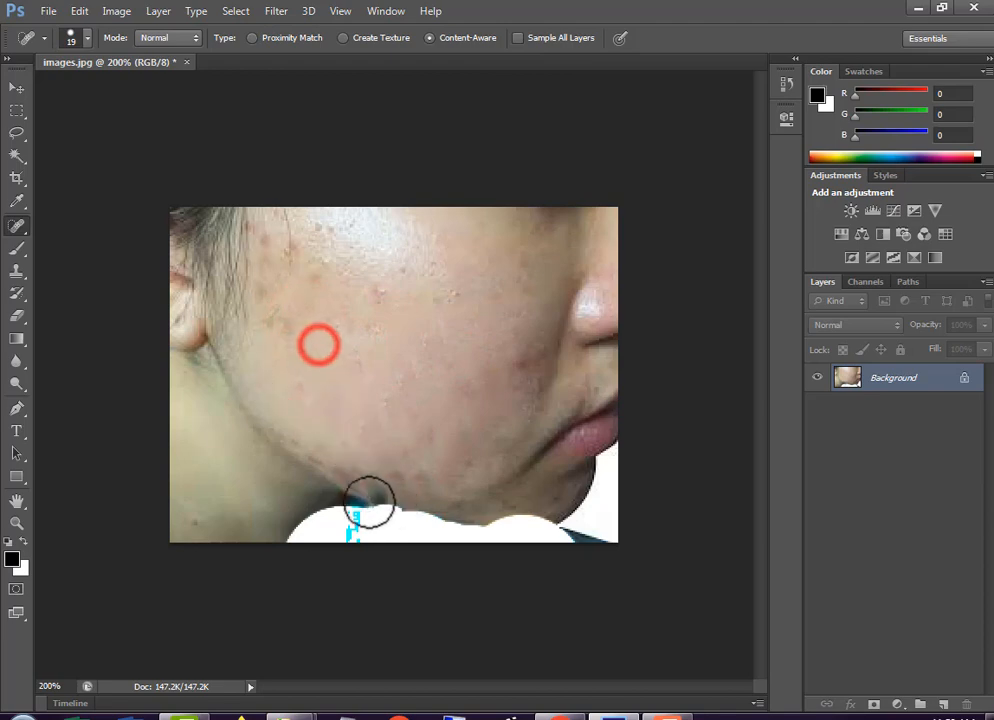
mouse_move(365, 321)
mouse_down()
mouse_move(368, 417)
mouse_move(433, 328)
mouse_move(376, 428)
mouse_up()
drag(395, 284, 405, 255)
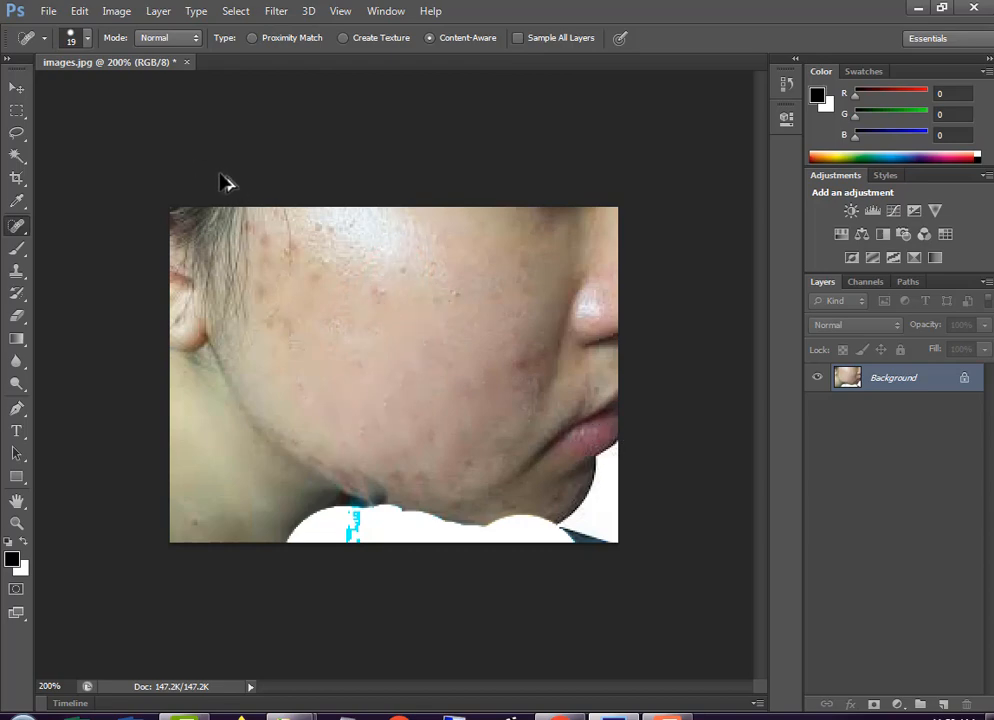
- Switch to the Healing Brush Tool and try healing a cheek spot without a defined source point
right_click(28, 230)
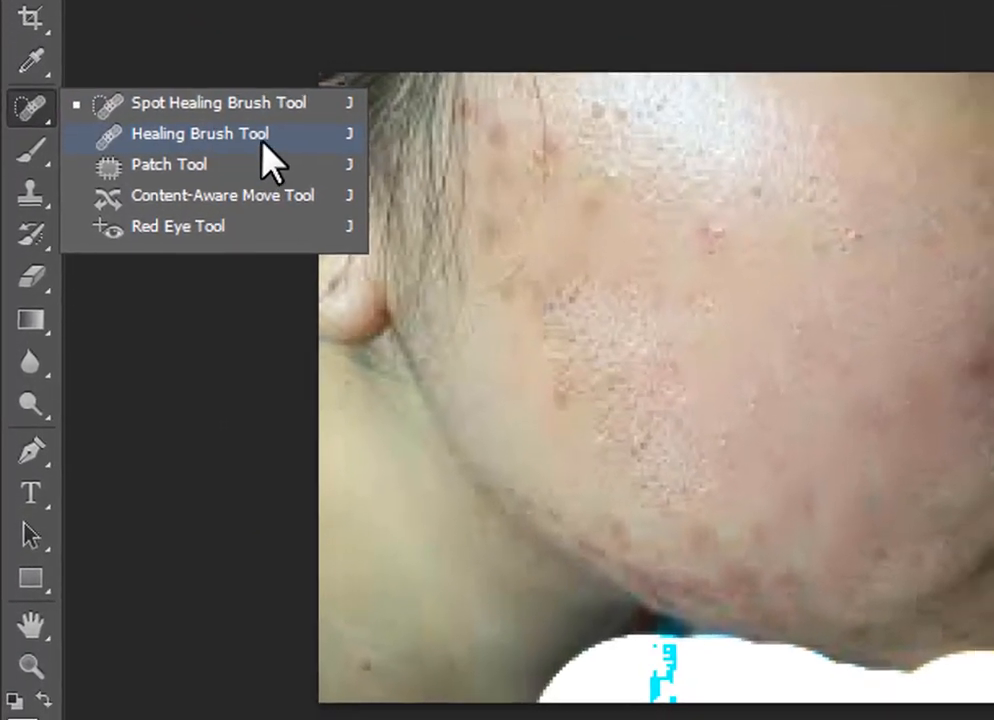
click(625, 203)
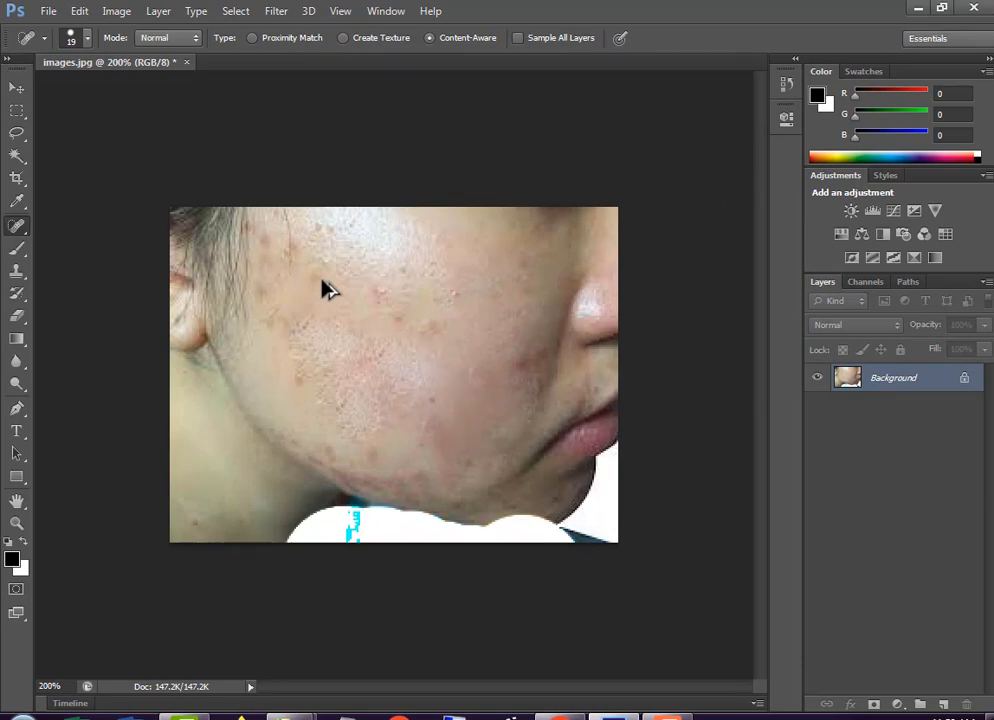
right_click(24, 234)
click(80, 237)
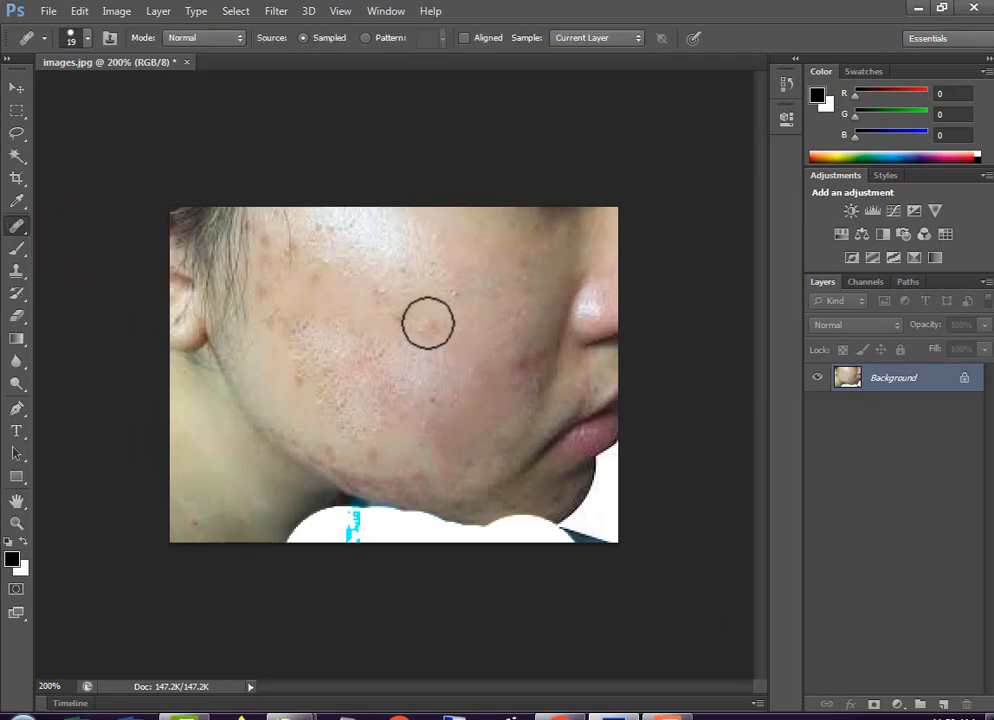
click(429, 323)
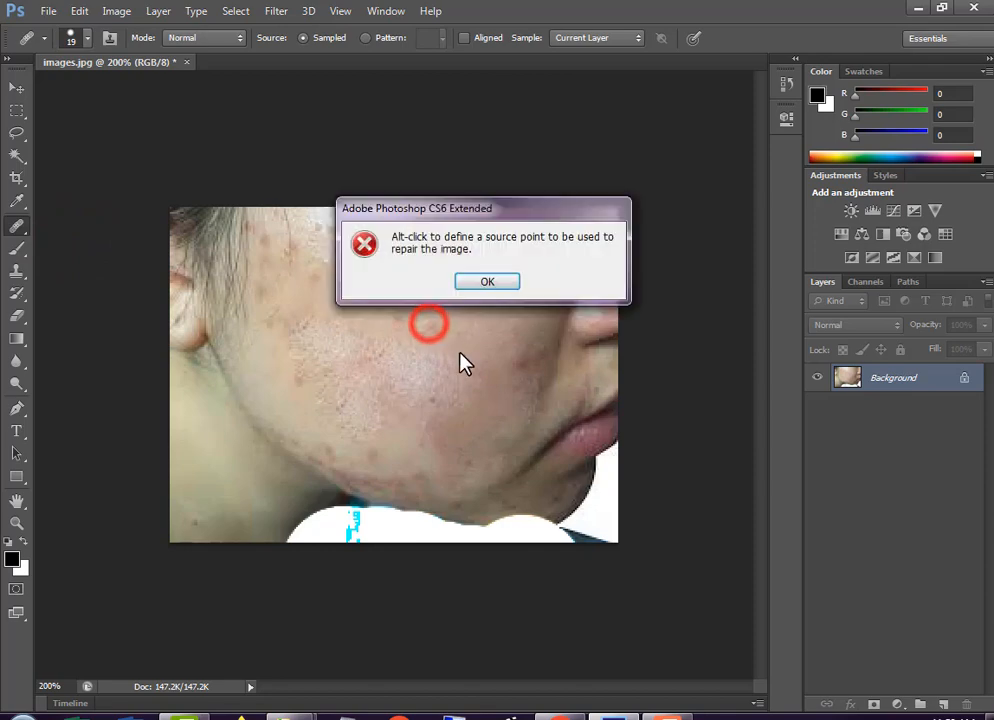
click(487, 283)
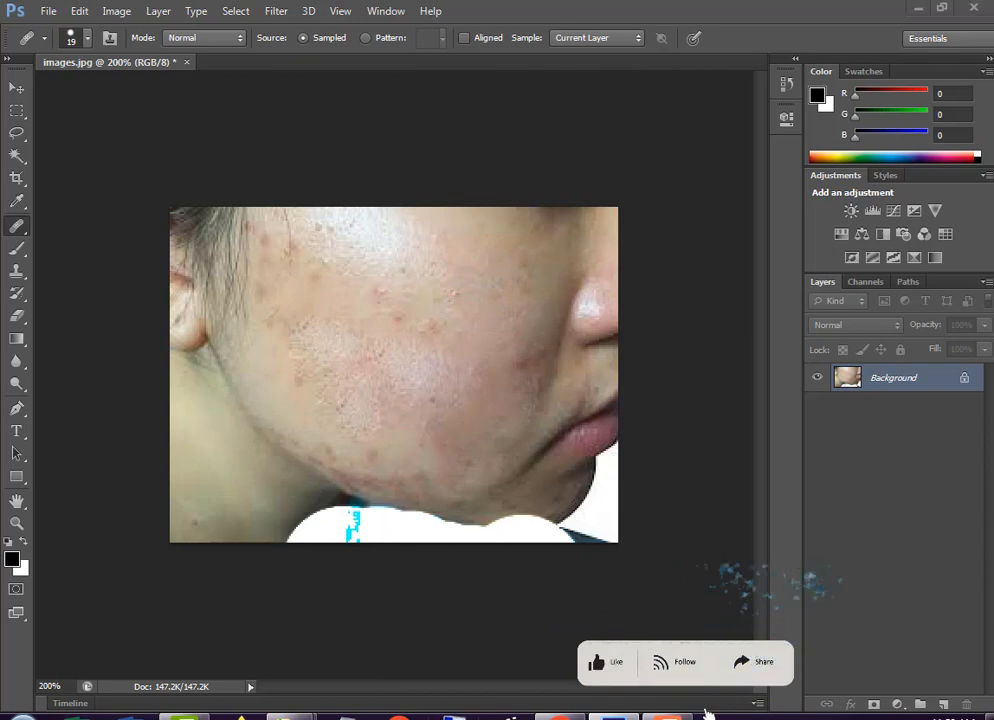
- Show the Alt key on the on-screen keyboard and close the keyboard
click(453, 717)
click(140, 699)
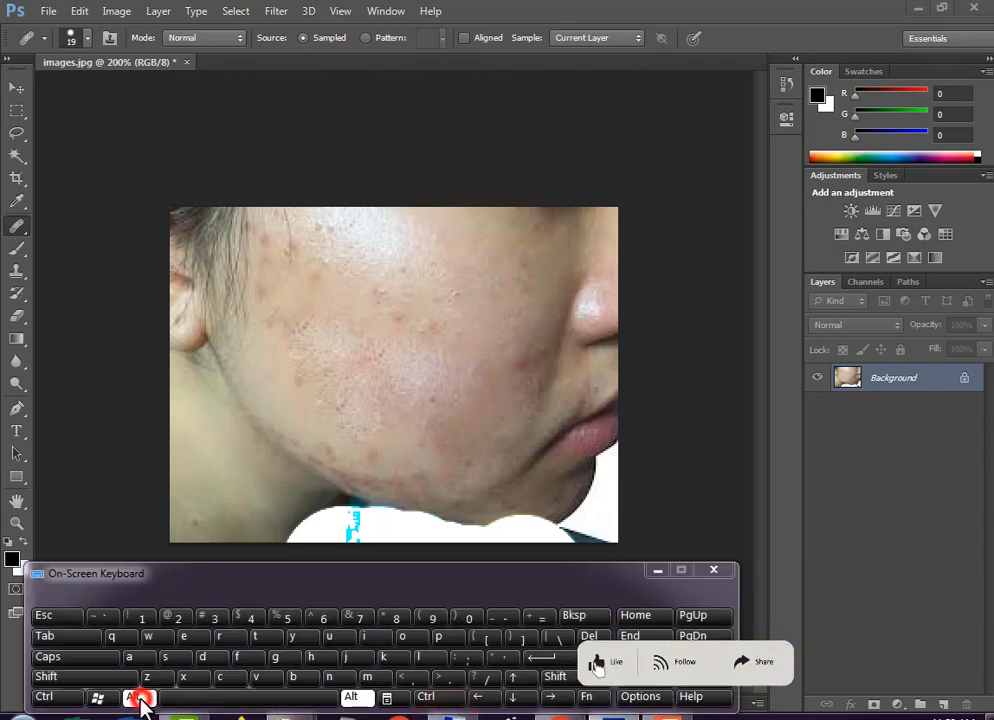
click(712, 571)
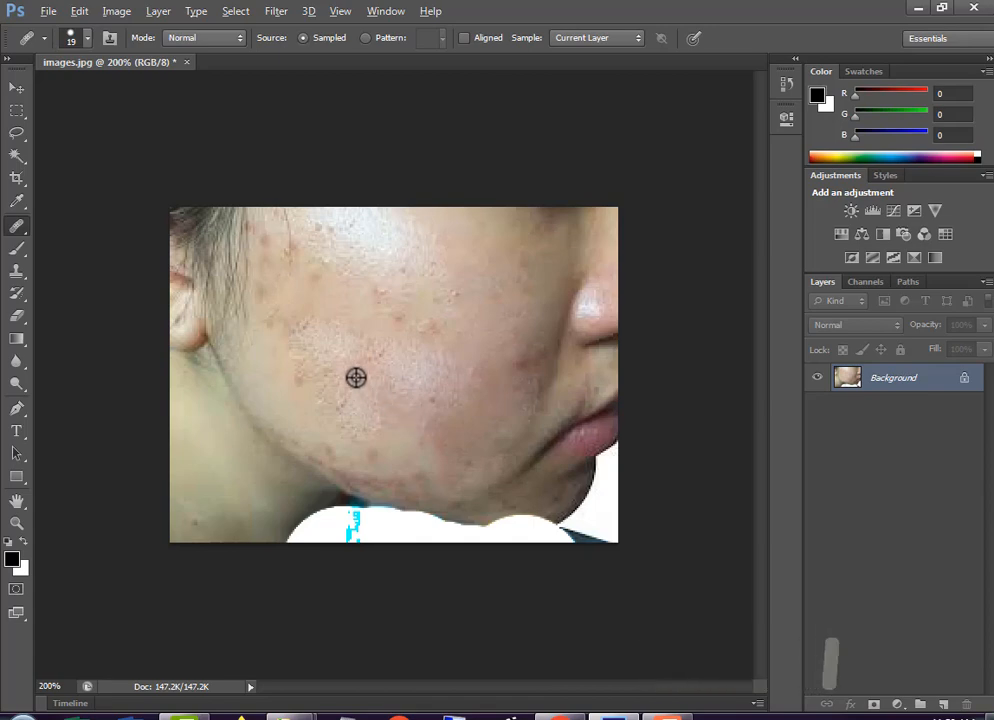
- Sample clean skin on the cheek near the jaw below the ear and heal blemishes on the middle cheek
alt+click(260, 371)
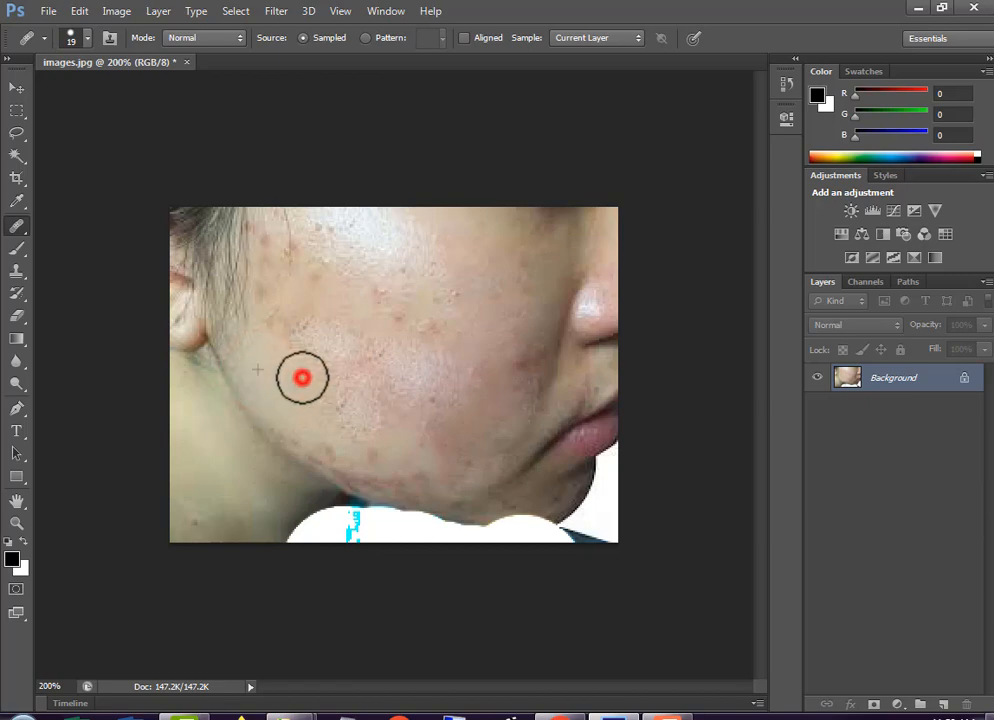
click(302, 378)
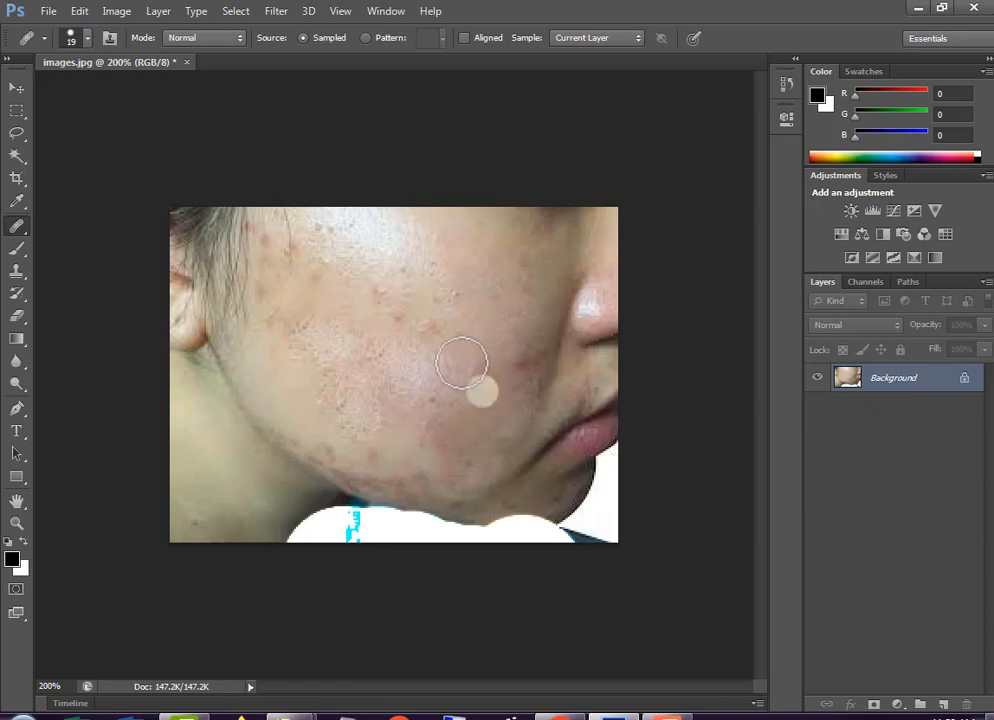
click(412, 324)
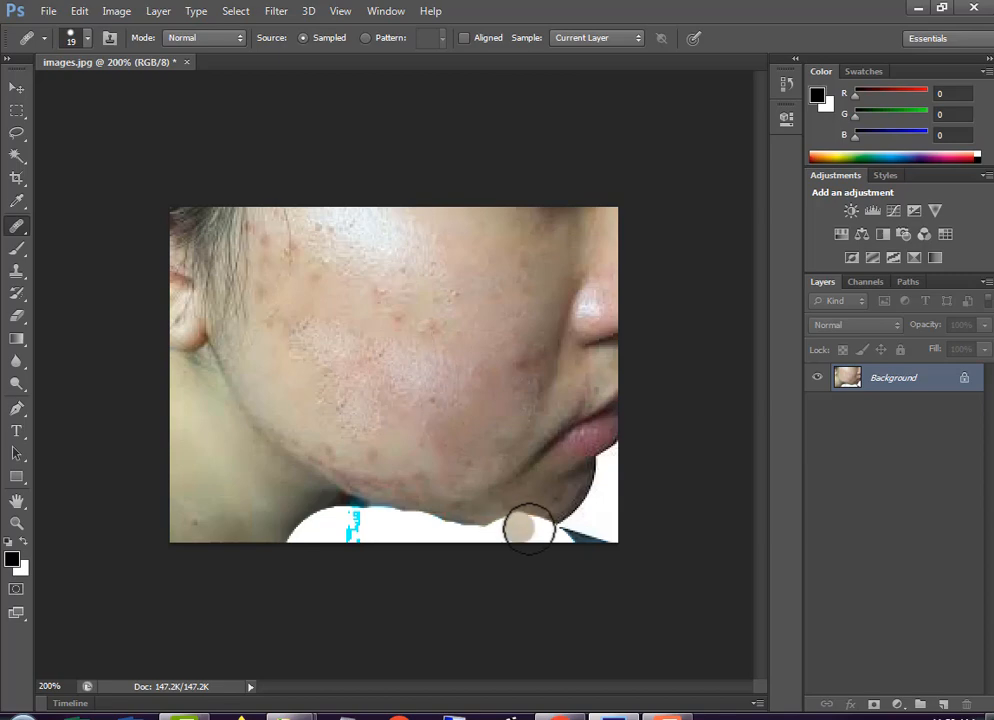
click(349, 367)
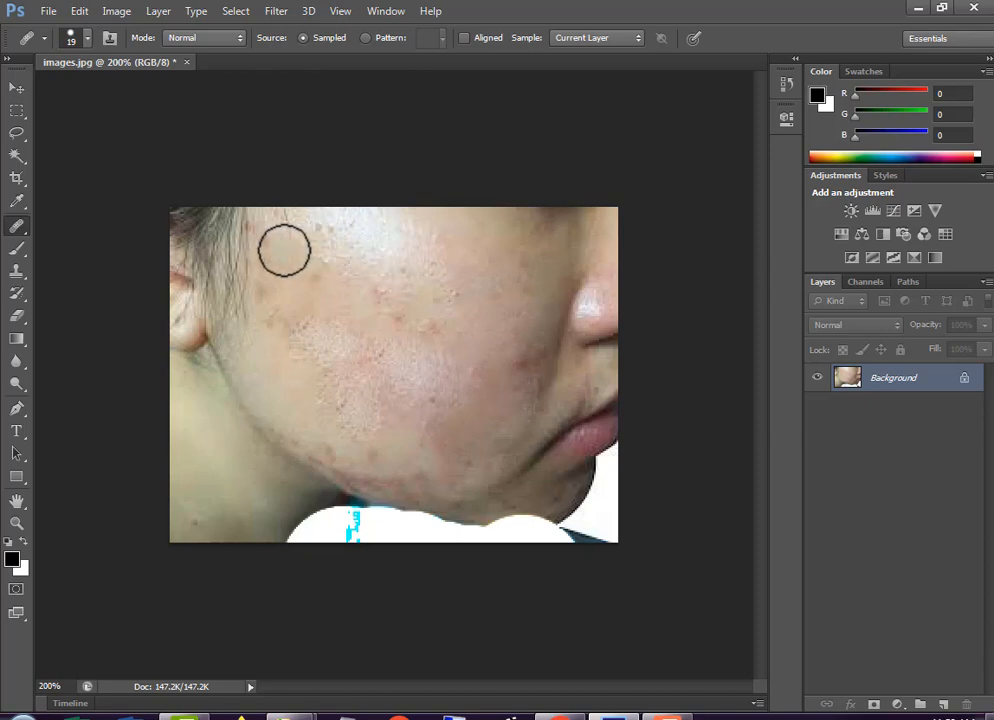
- Sample the shiny highlight on the upper cheek and heal spots near the hairline, mid-cheek and beside the mouth
alt+click(384, 255)
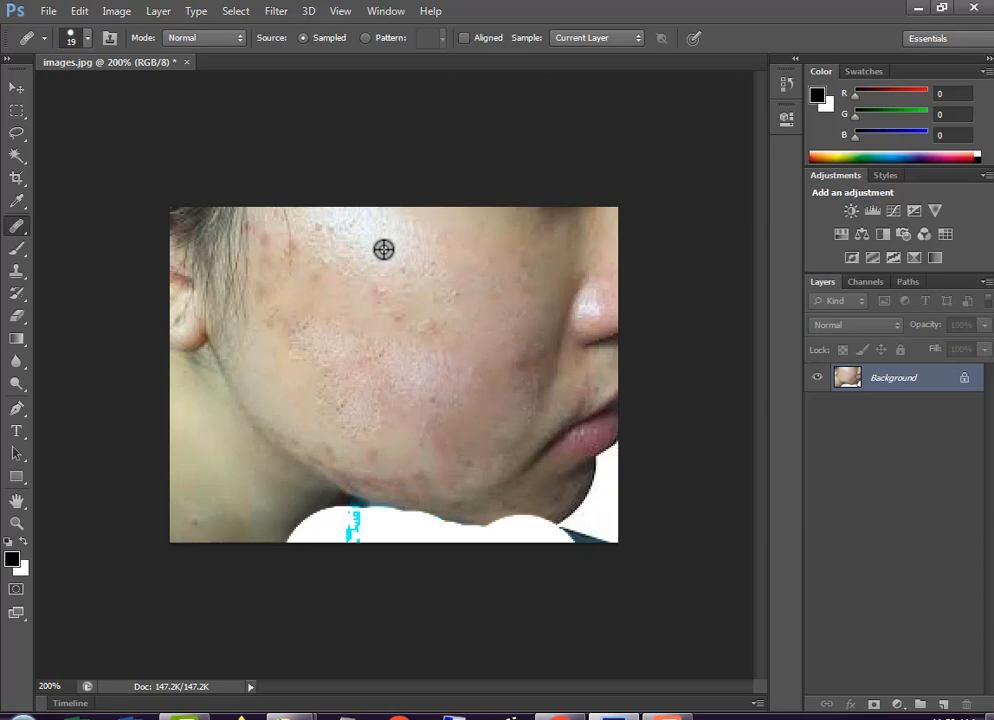
alt+click(384, 249)
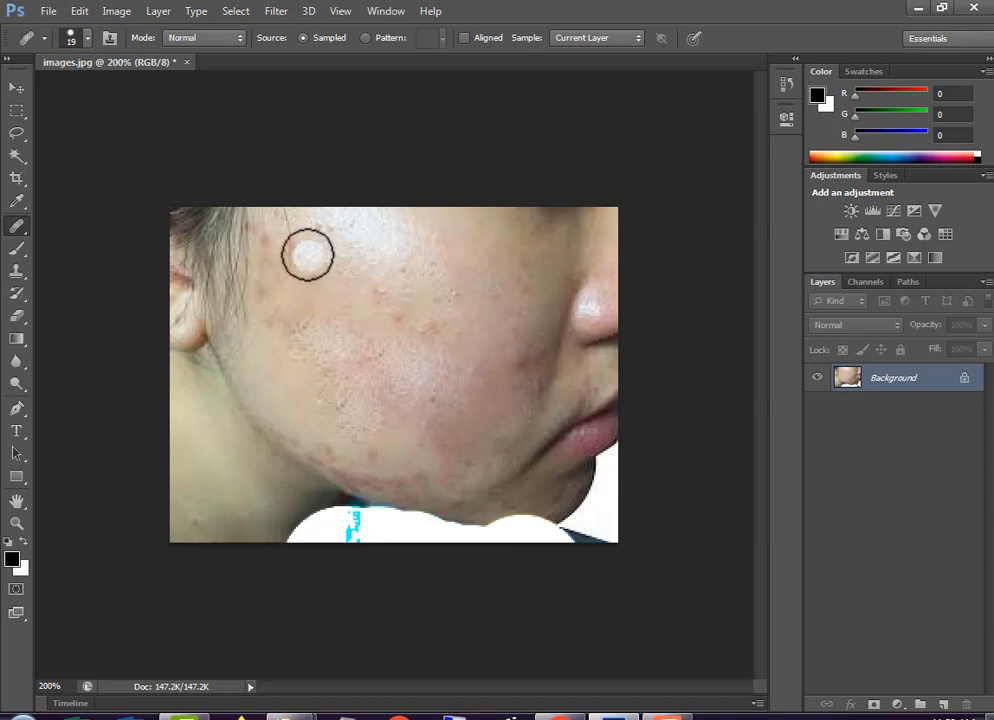
click(289, 249)
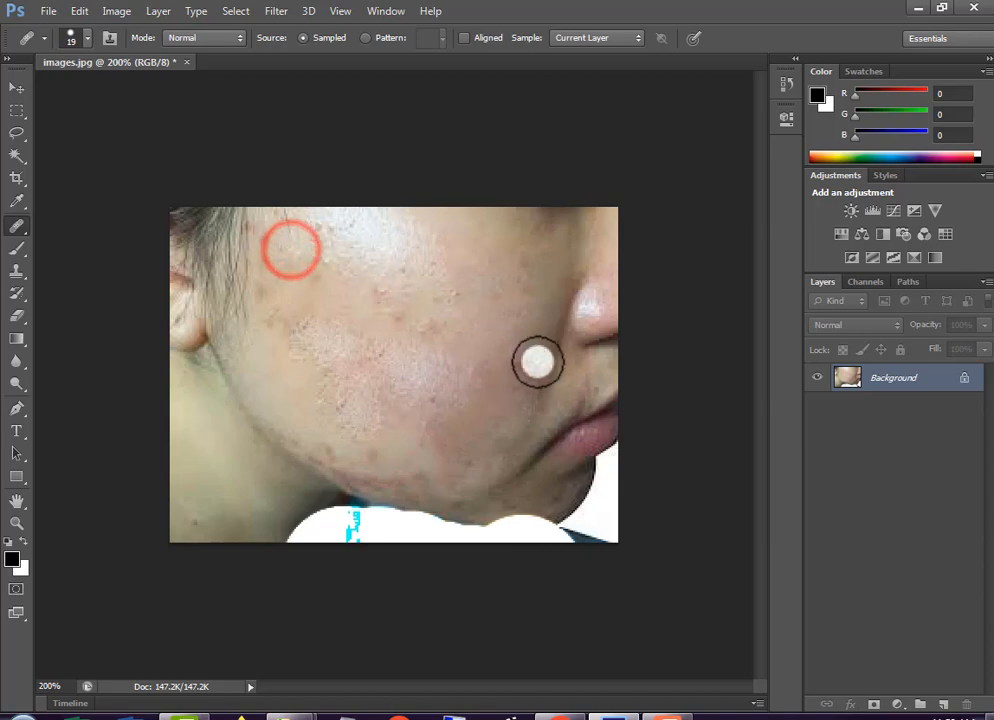
click(310, 273)
click(382, 291)
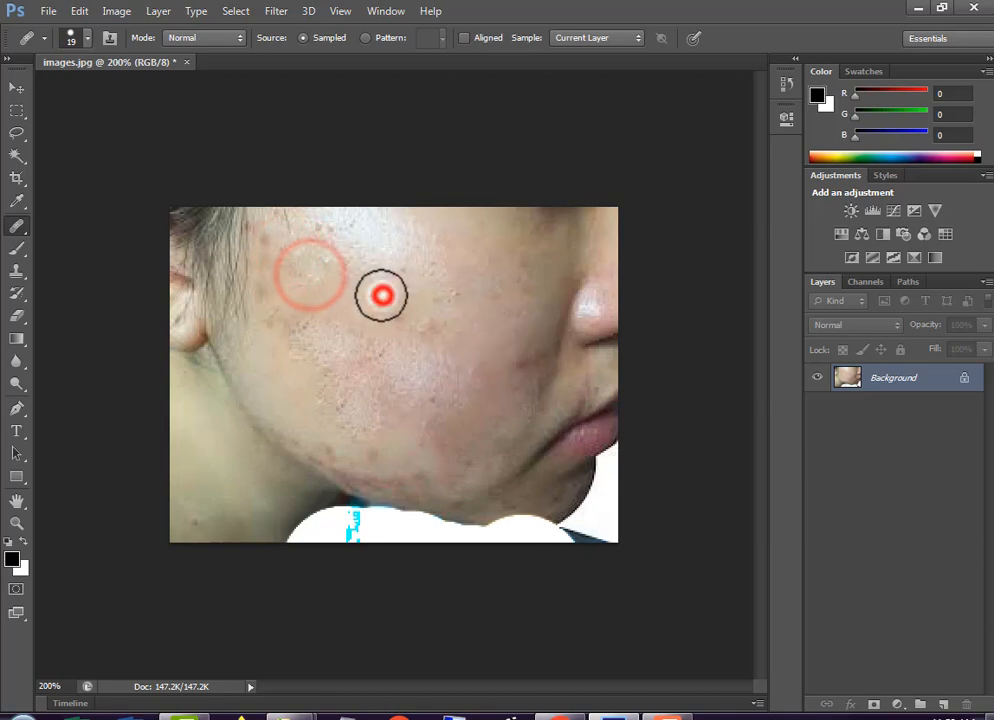
click(511, 361)
click(508, 361)
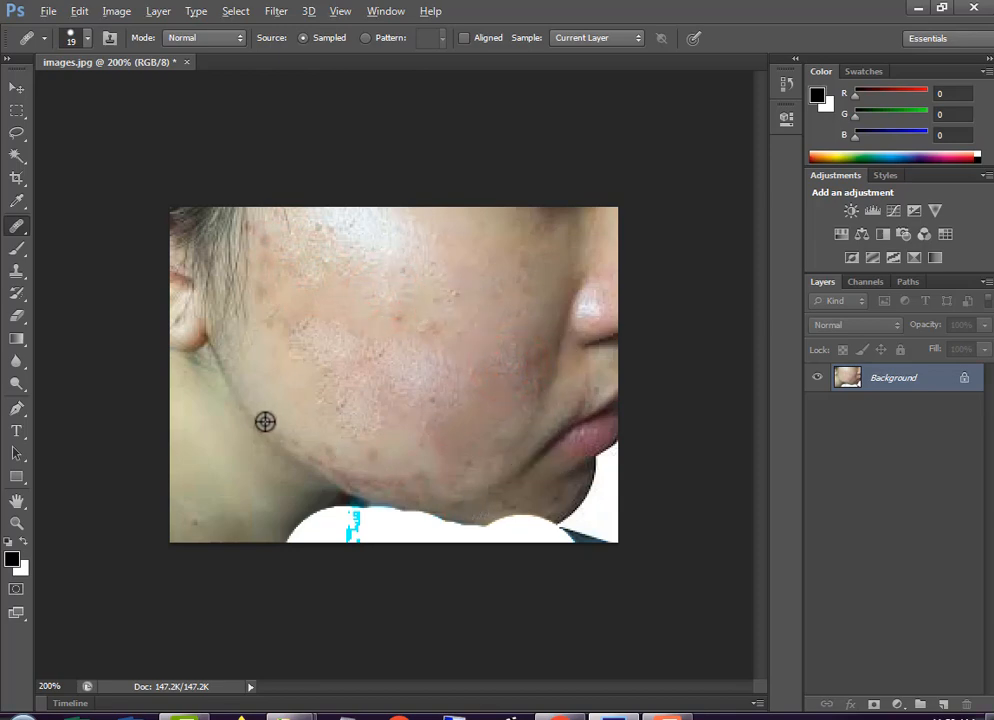
- Sample smooth neck skin and heal the spots on the lower and central cheek with the Healing Brush
alt+click(205, 440)
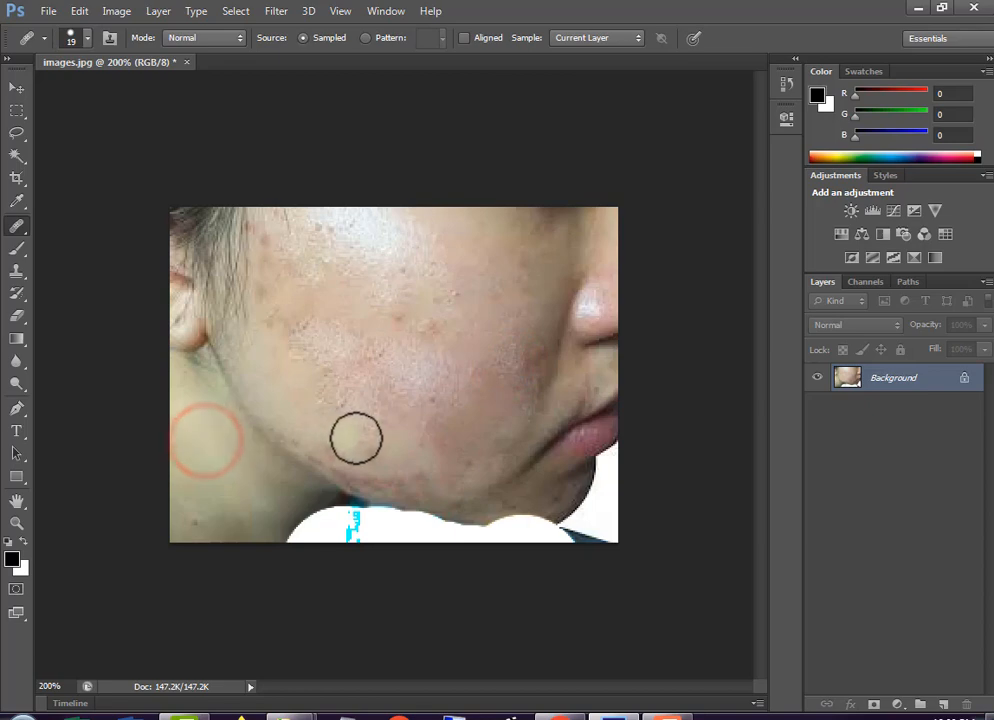
click(368, 452)
click(369, 452)
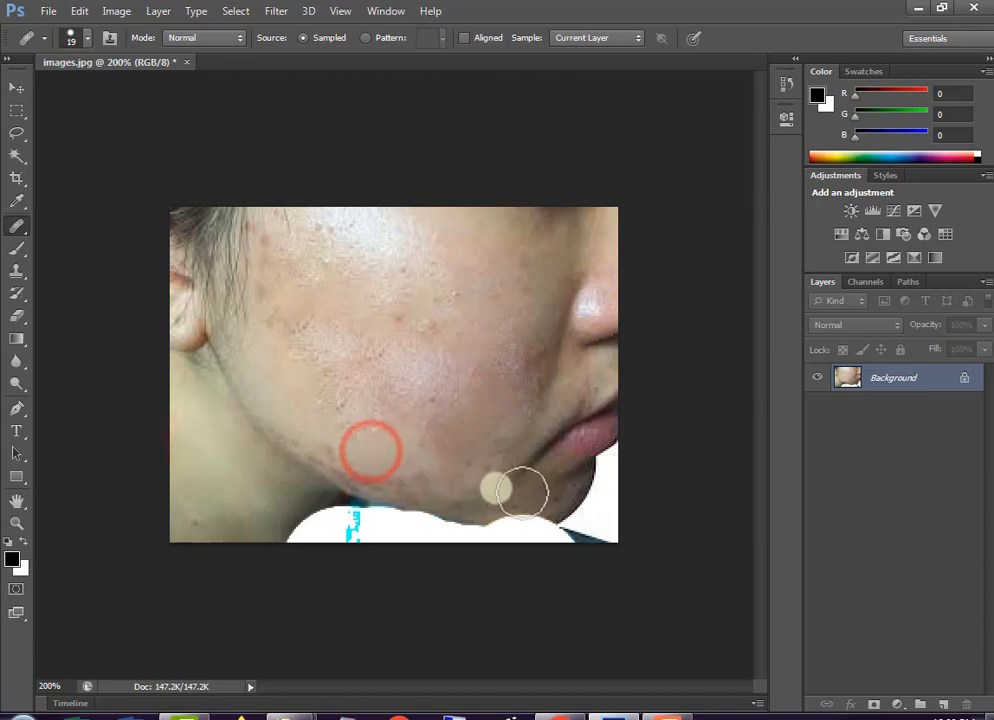
click(501, 367)
click(437, 373)
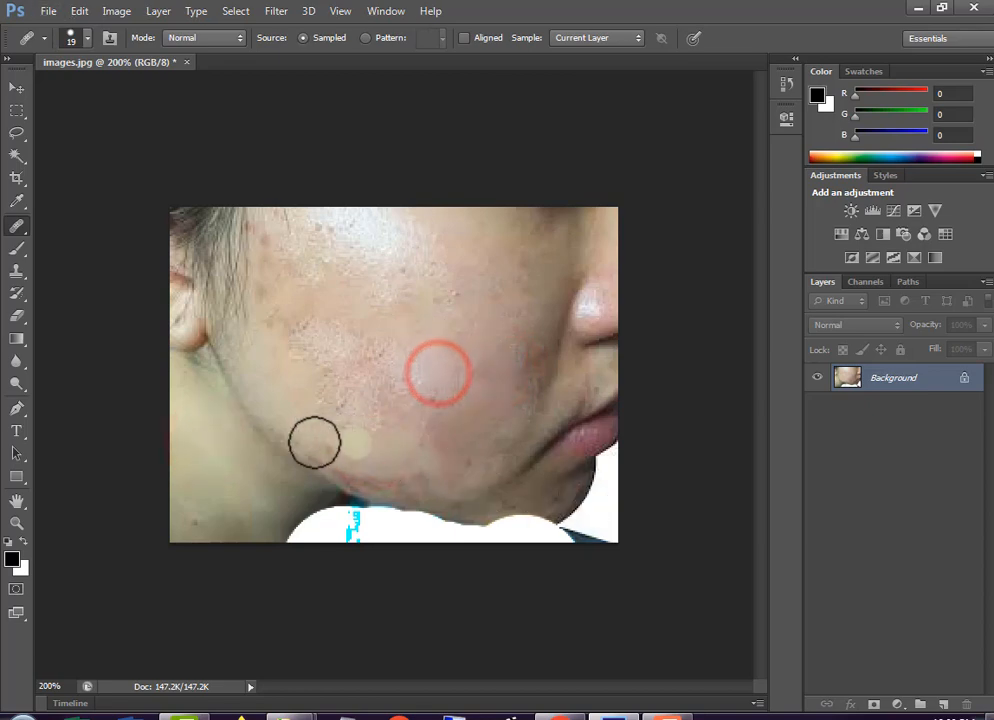
click(358, 380)
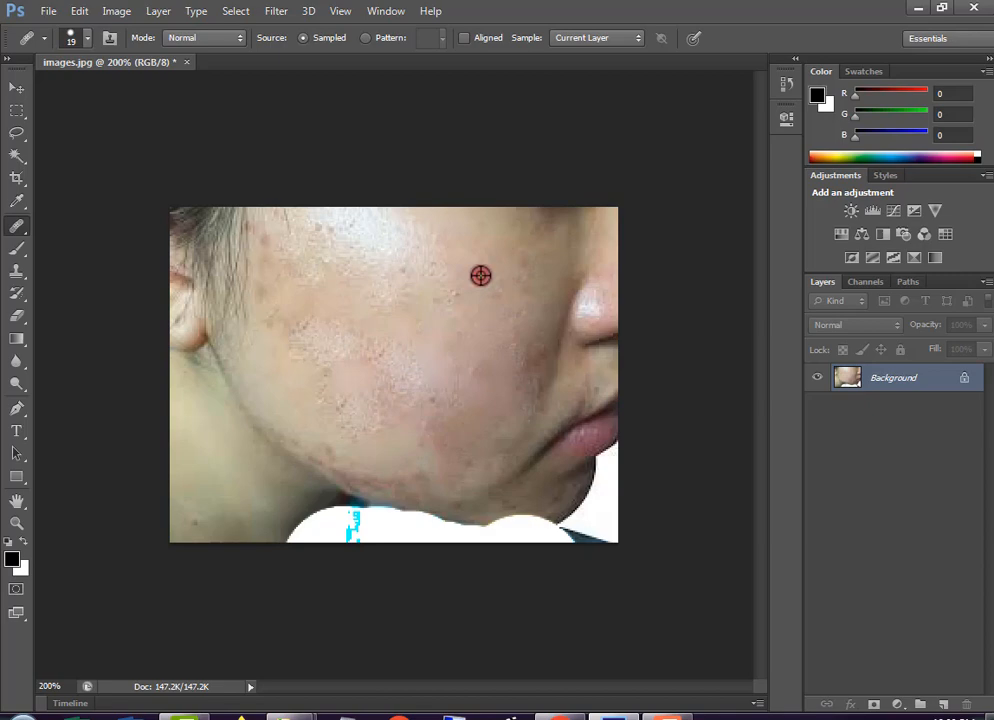
- Sample the skin on the upper cheek toward the nose and heal the spots along the jawline and lower cheek with the Healing Brush
alt+click(480, 275)
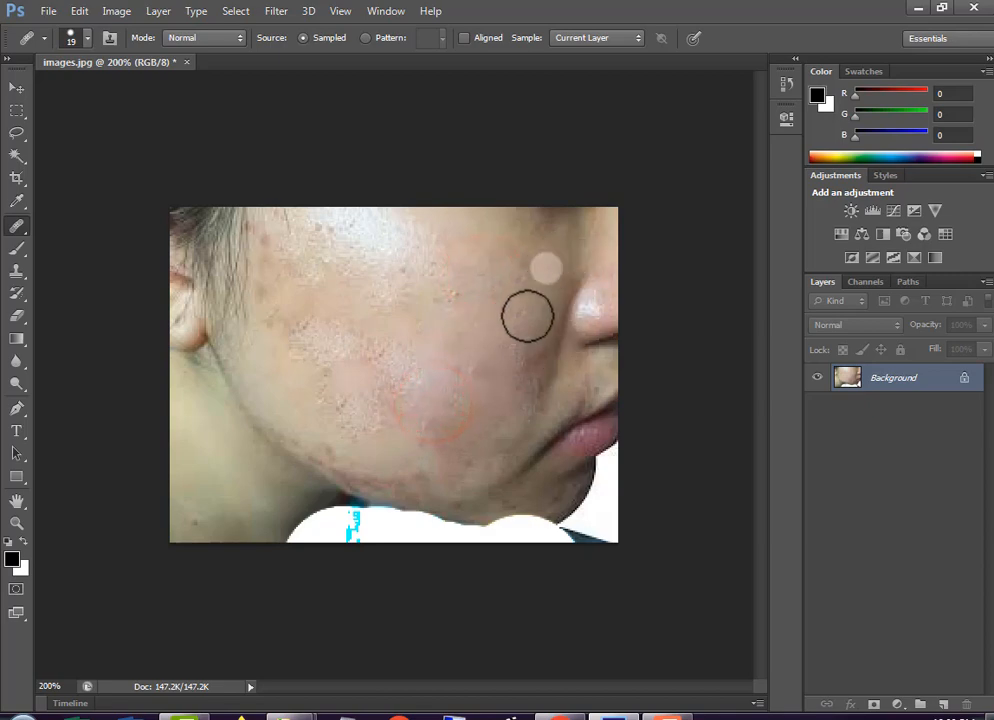
click(394, 488)
click(361, 489)
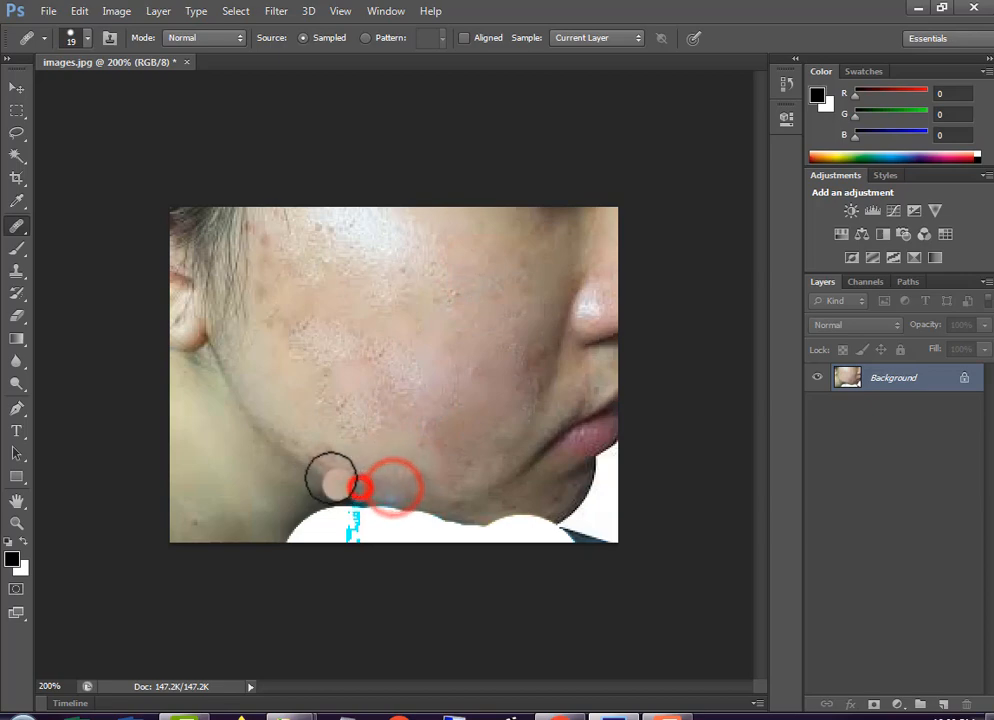
click(321, 462)
click(330, 470)
click(383, 485)
click(286, 452)
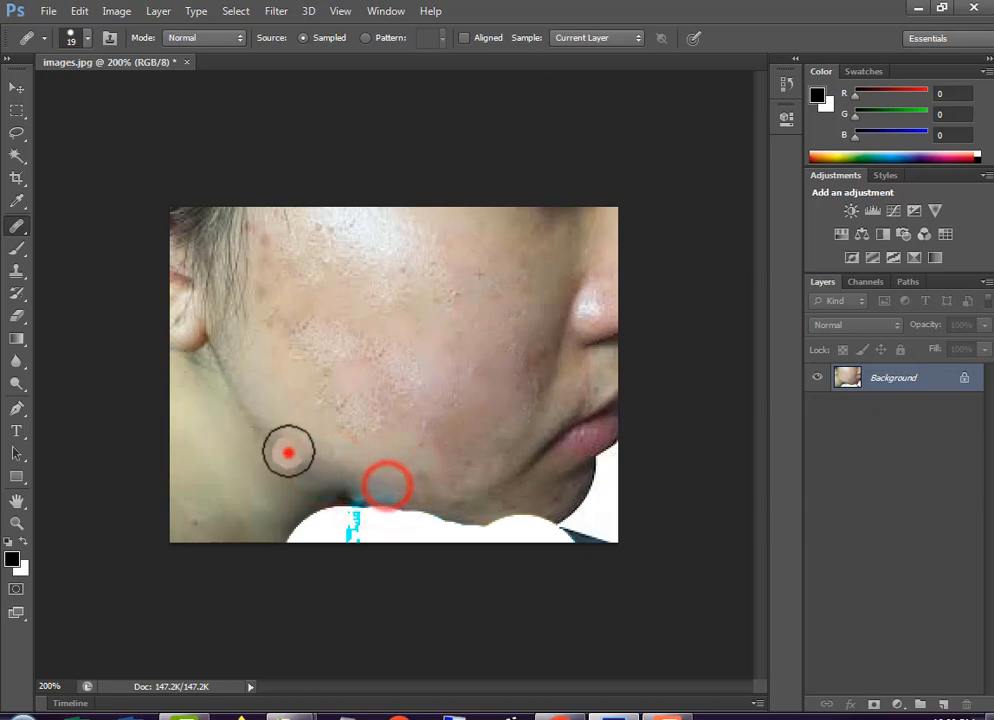
click(265, 424)
click(300, 428)
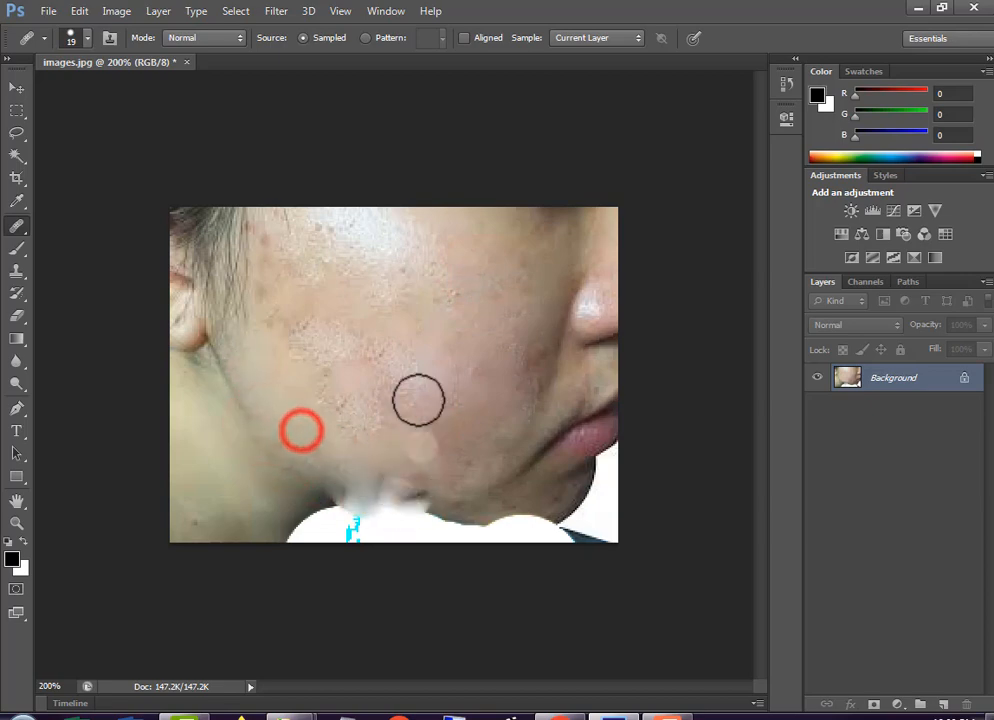
click(475, 408)
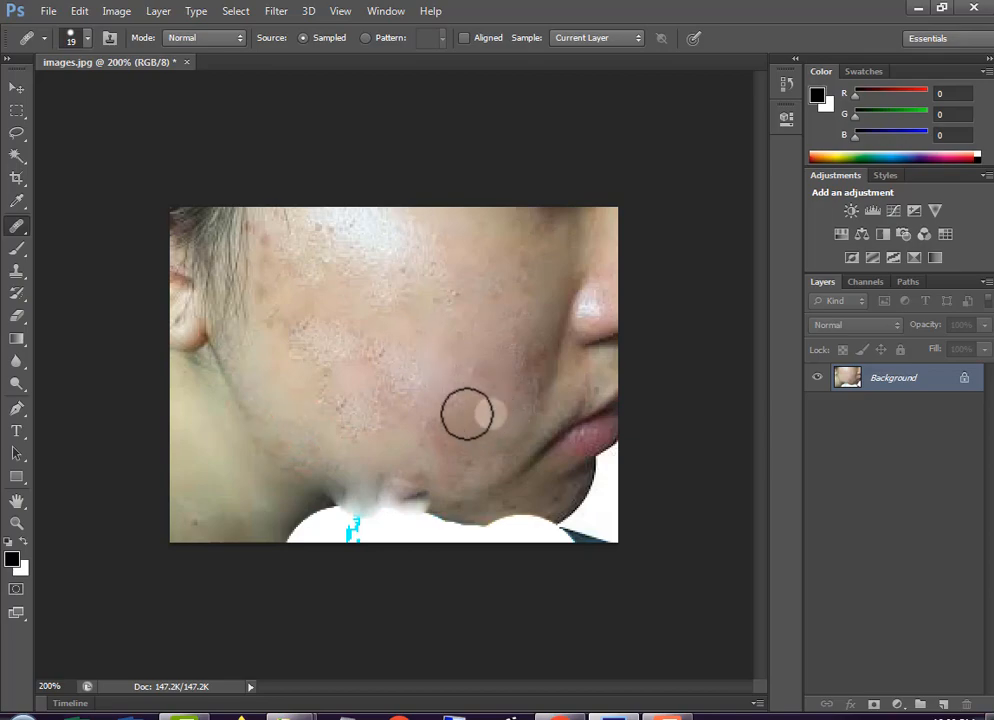
- Close images.jpg without saving the changes and reopen the original from the Desktop
right_click(15, 230)
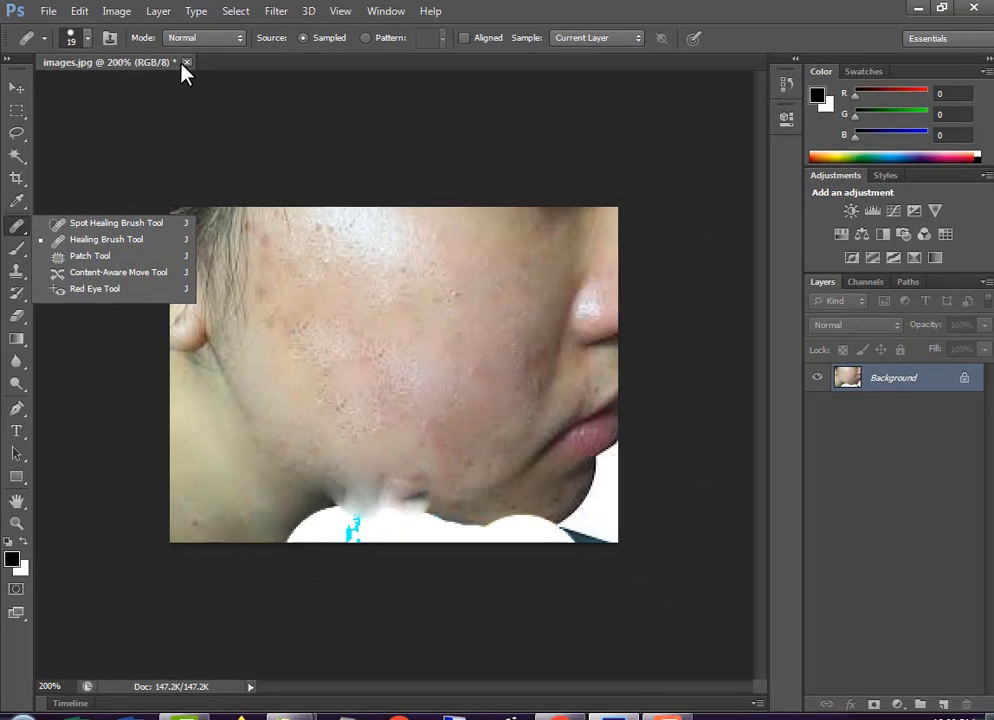
click(186, 62)
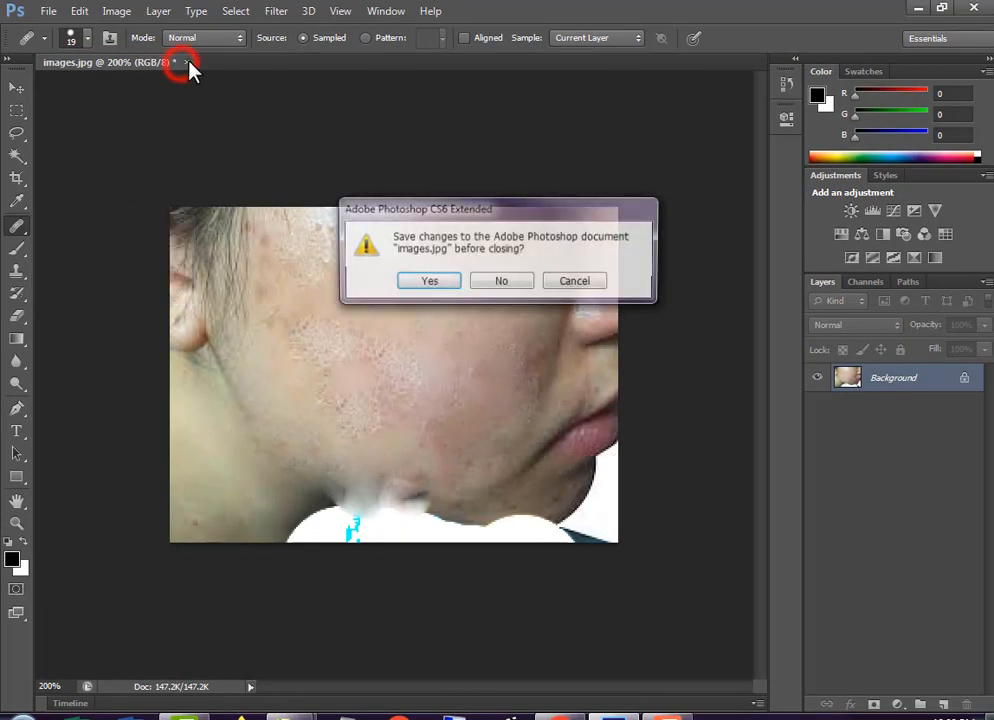
click(509, 281)
click(46, 11)
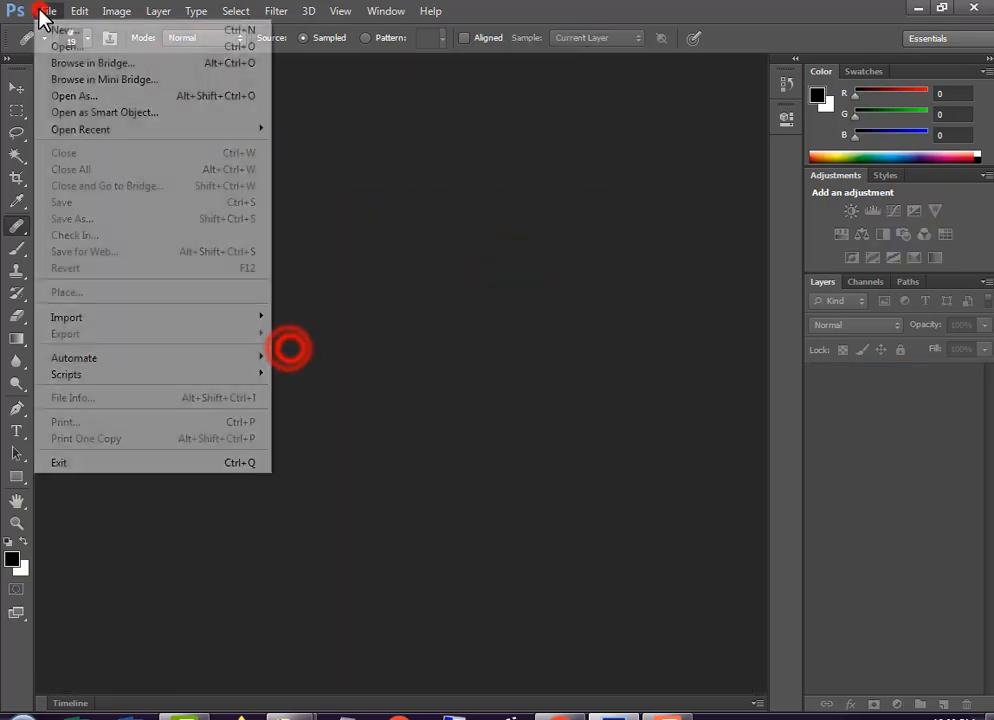
click(100, 46)
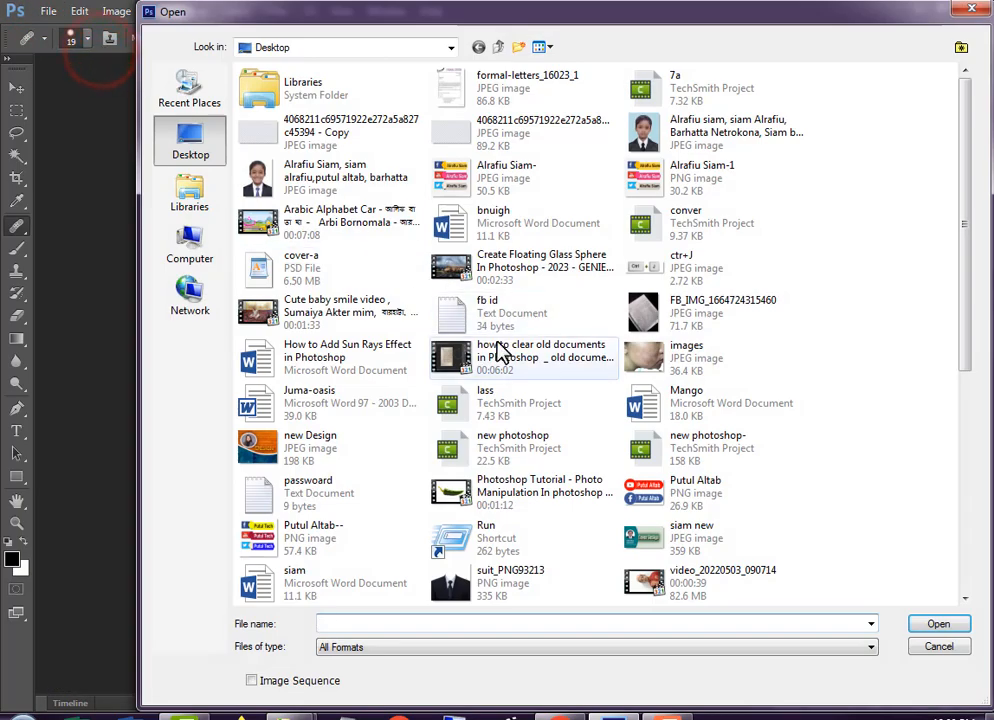
click(636, 362)
double_click(636, 362)
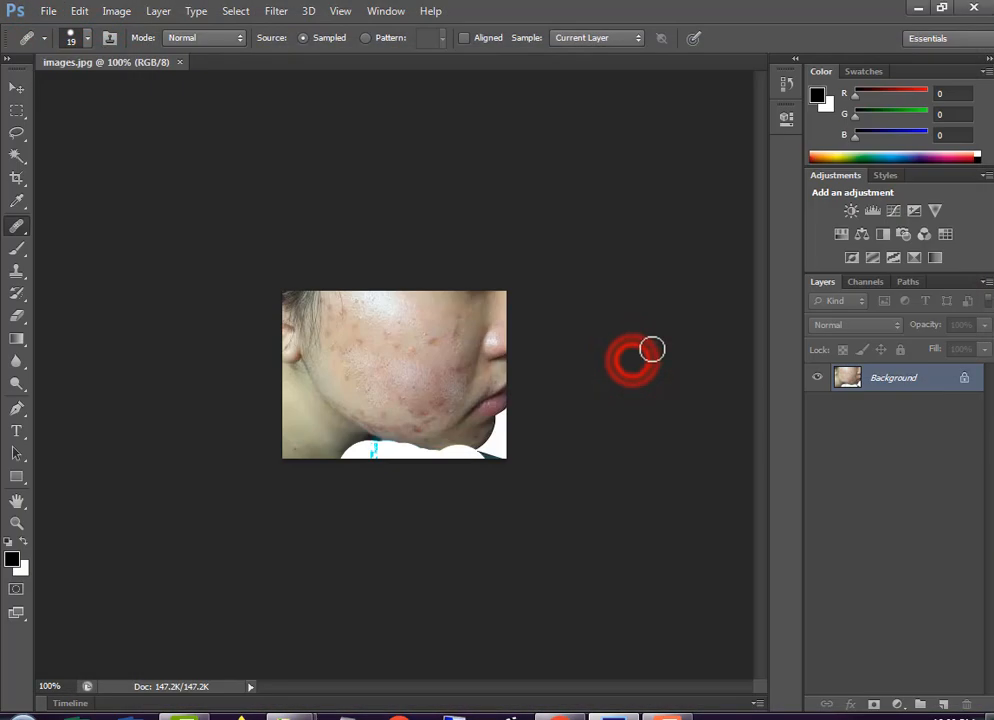
click(428, 370)
click(426, 370)
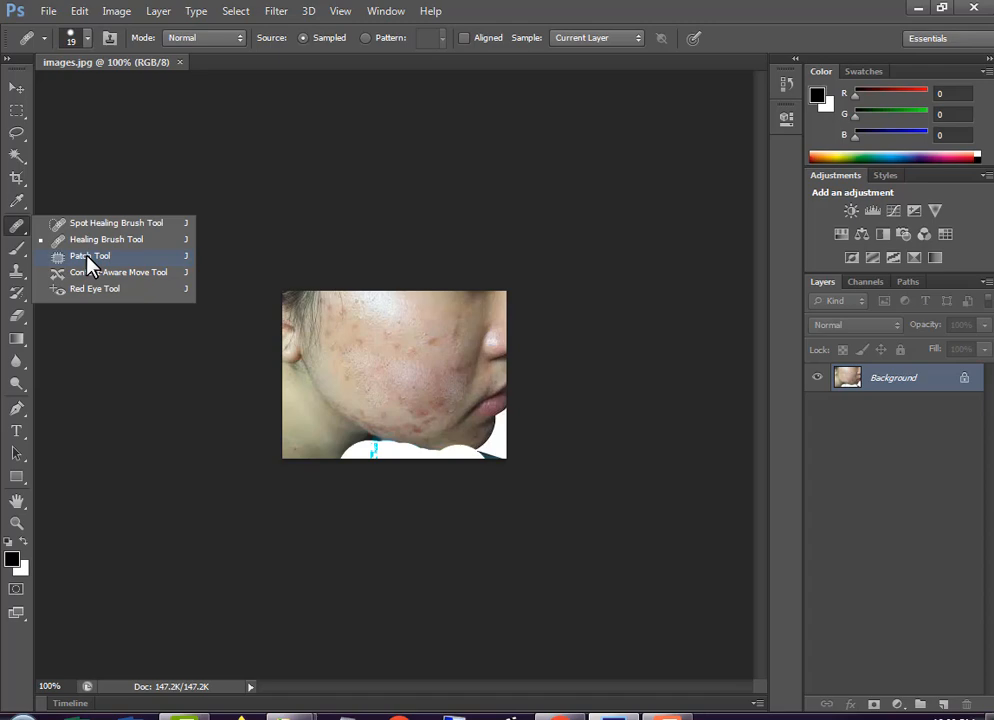
- With the Patch tool, outline the blemish on the upper cheek near the nose and replace it with skin from the shiny cheek area
click(88, 257)
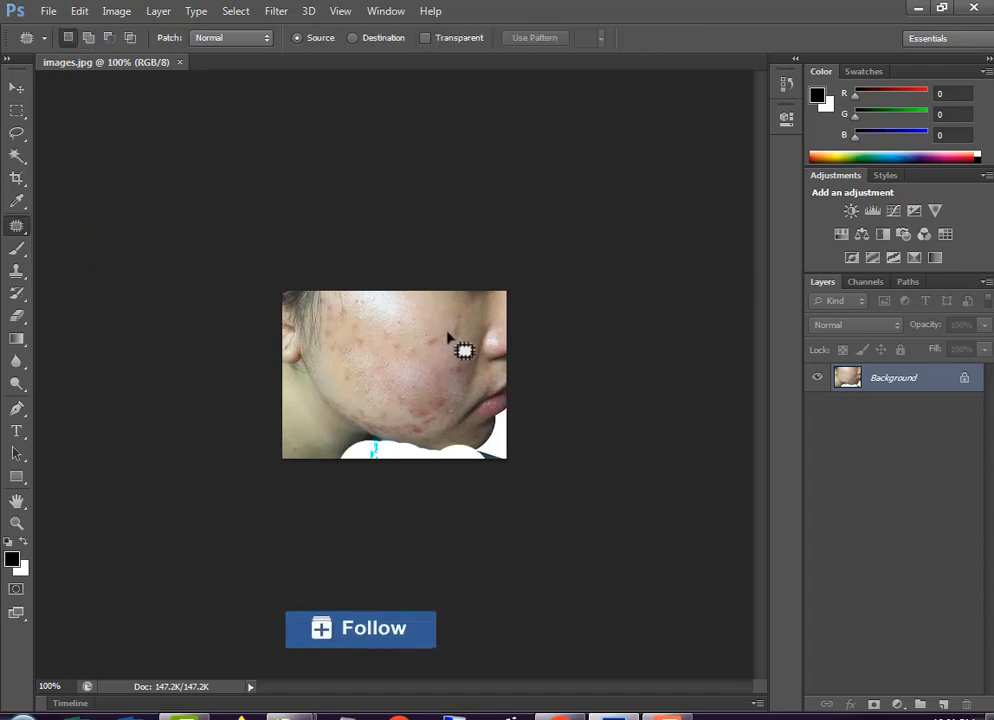
mouse_move(446, 330)
mouse_down()
mouse_move(421, 345)
mouse_move(425, 356)
mouse_move(444, 355)
mouse_move(442, 332)
mouse_up()
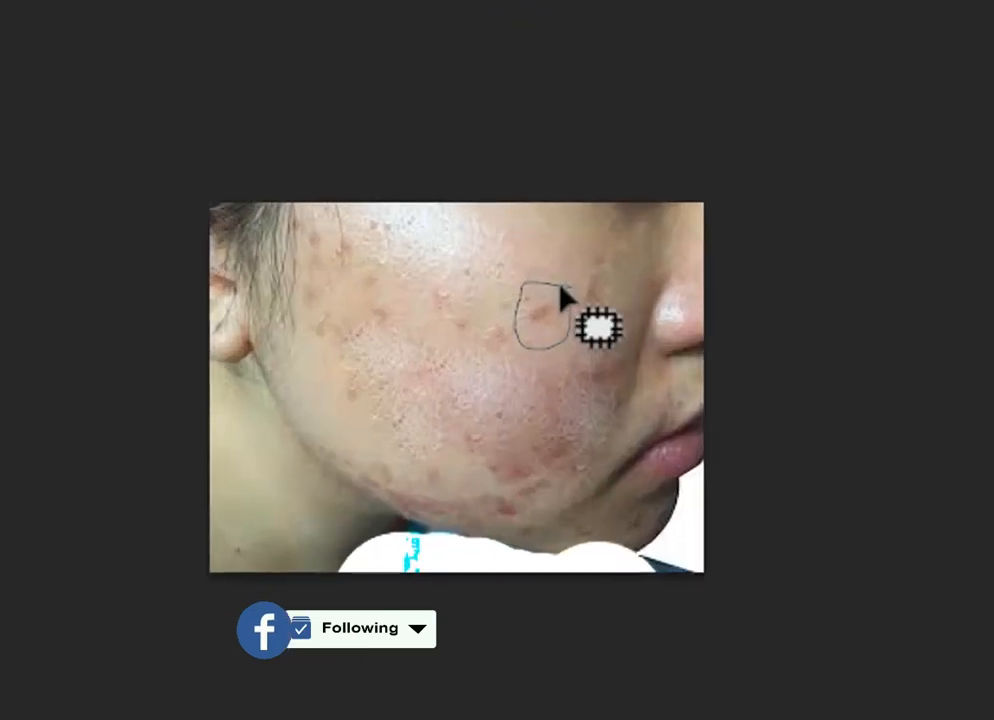
drag(560, 288, 552, 287)
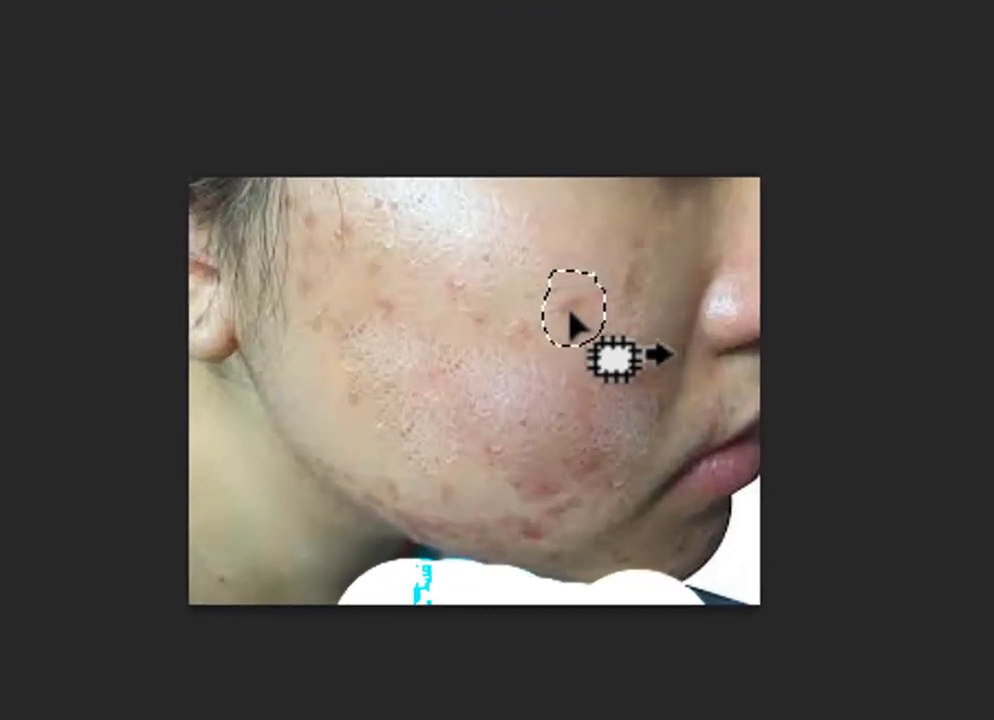
click(569, 314)
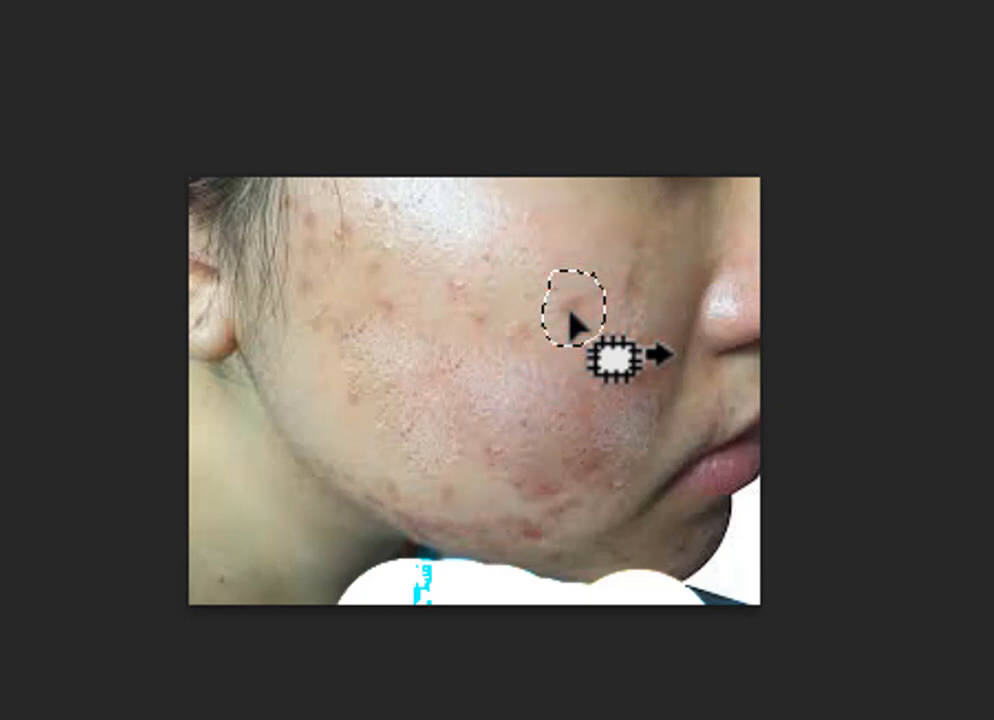
mouse_move(569, 314)
mouse_down()
mouse_move(557, 275)
mouse_move(470, 225)
mouse_up()
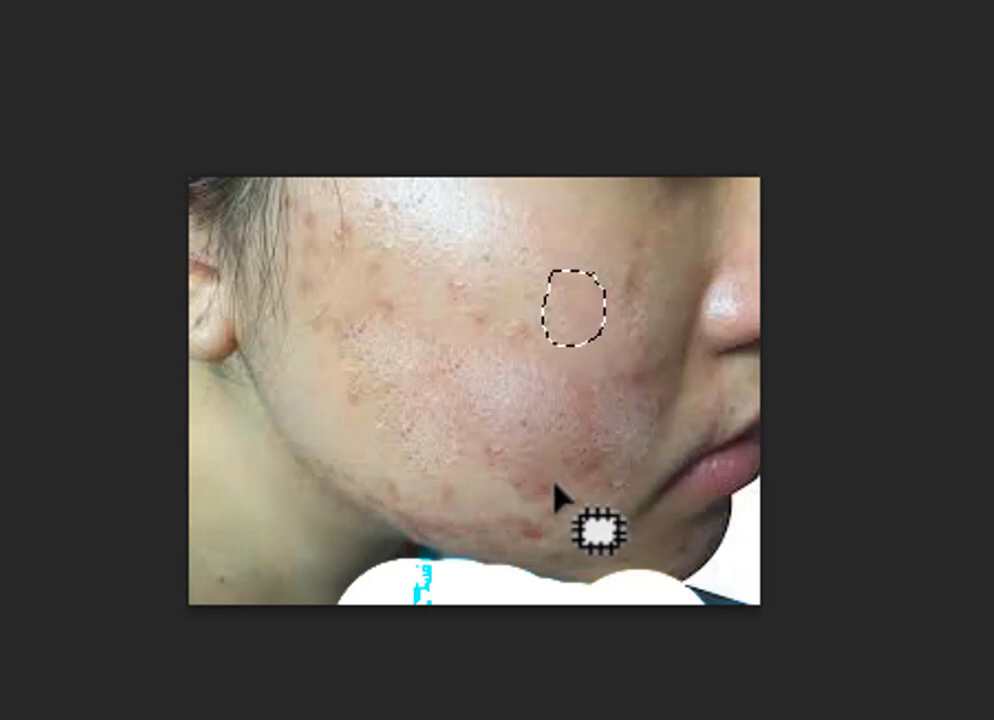
- Patch the blemish on the ear side of the cheek and the larger spotted mid-cheek area with smooth skin from the jaw and neck
mouse_move(391, 281)
mouse_down()
mouse_move(369, 325)
mouse_move(406, 338)
mouse_move(420, 306)
mouse_move(413, 285)
mouse_move(372, 272)
mouse_up()
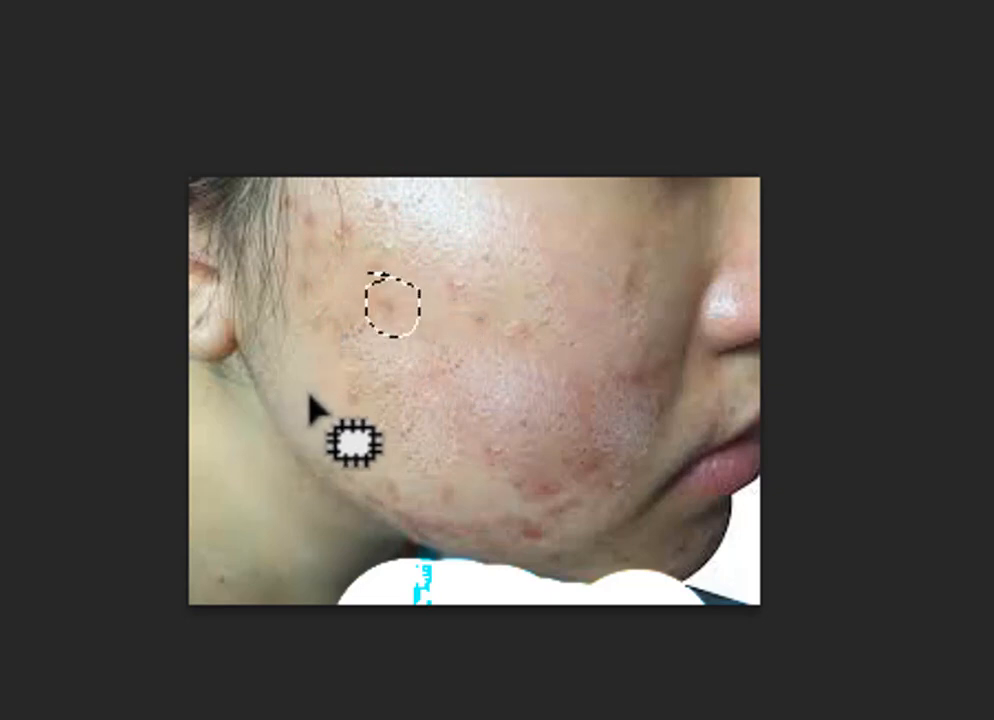
mouse_move(385, 315)
mouse_down()
mouse_move(333, 390)
mouse_move(301, 412)
mouse_up()
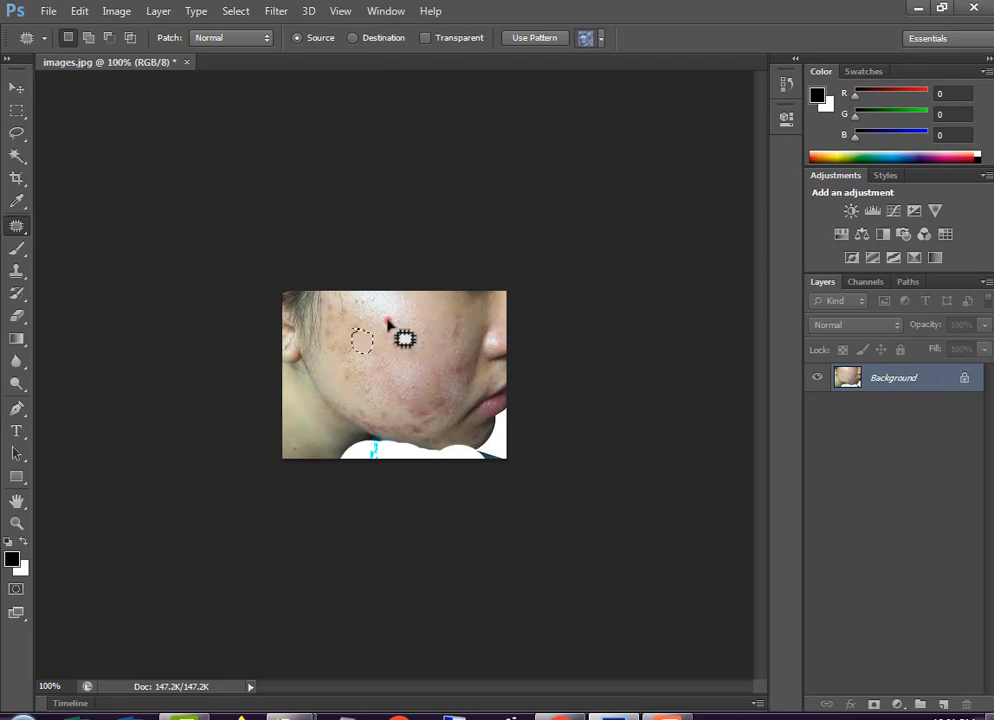
mouse_move(388, 323)
mouse_down()
mouse_move(379, 346)
mouse_move(401, 360)
mouse_move(431, 344)
mouse_move(382, 326)
mouse_move(405, 400)
mouse_up()
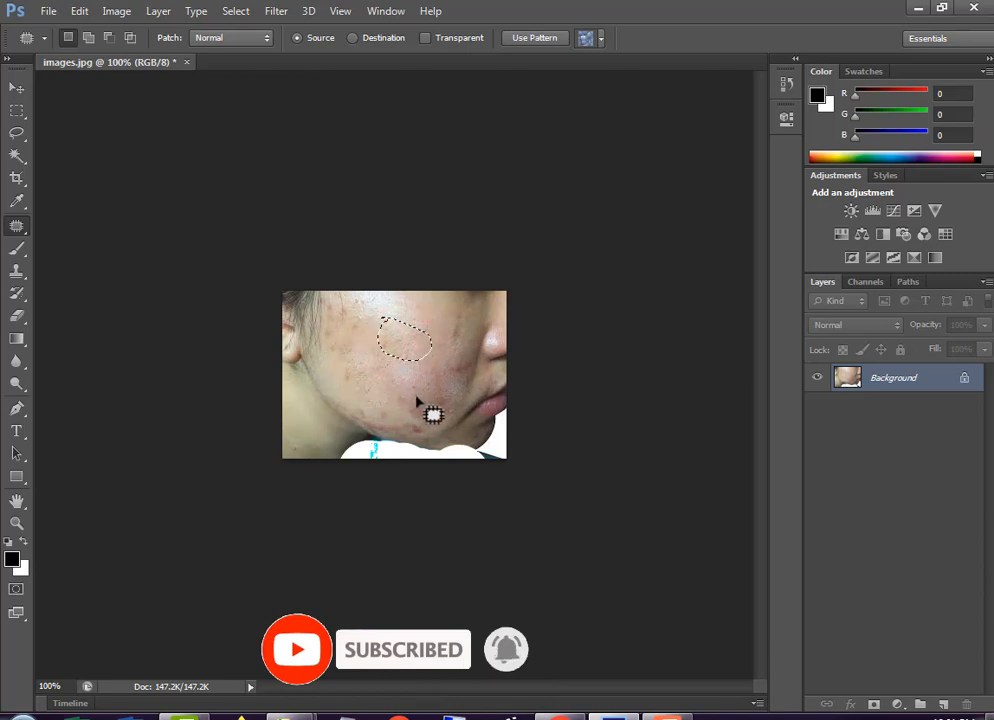
drag(401, 342, 338, 388)
mouse_move(399, 344)
mouse_down()
mouse_move(295, 415)
mouse_move(297, 426)
mouse_up()
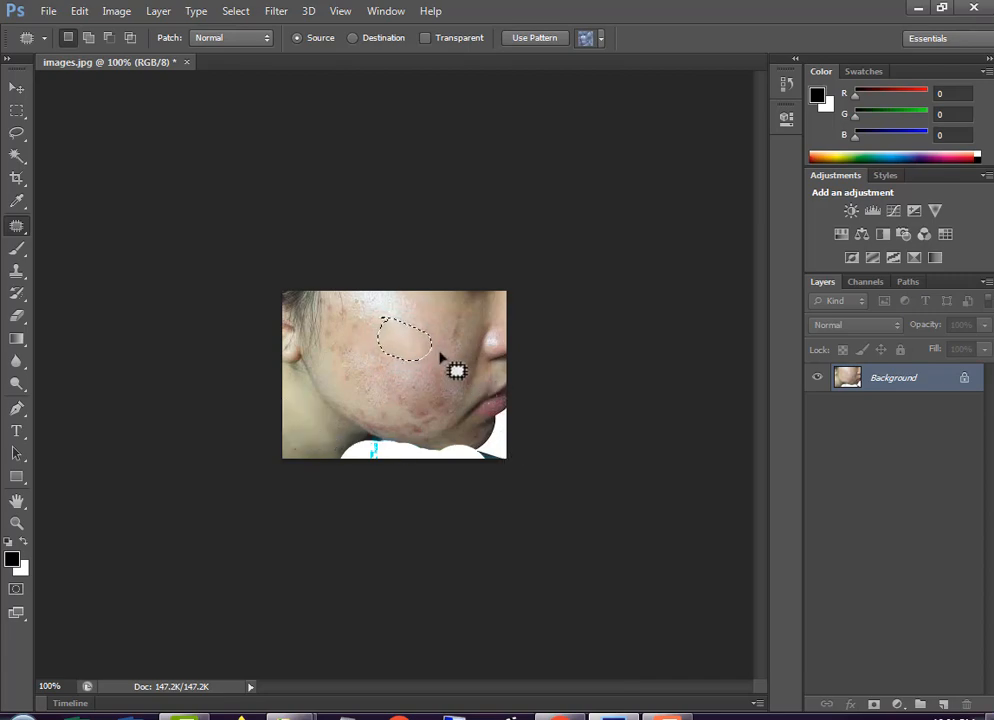
- Close images.jpg without saving and open pexels-pixabay-159023.jpg from the Downloads folder
right_click(16, 230)
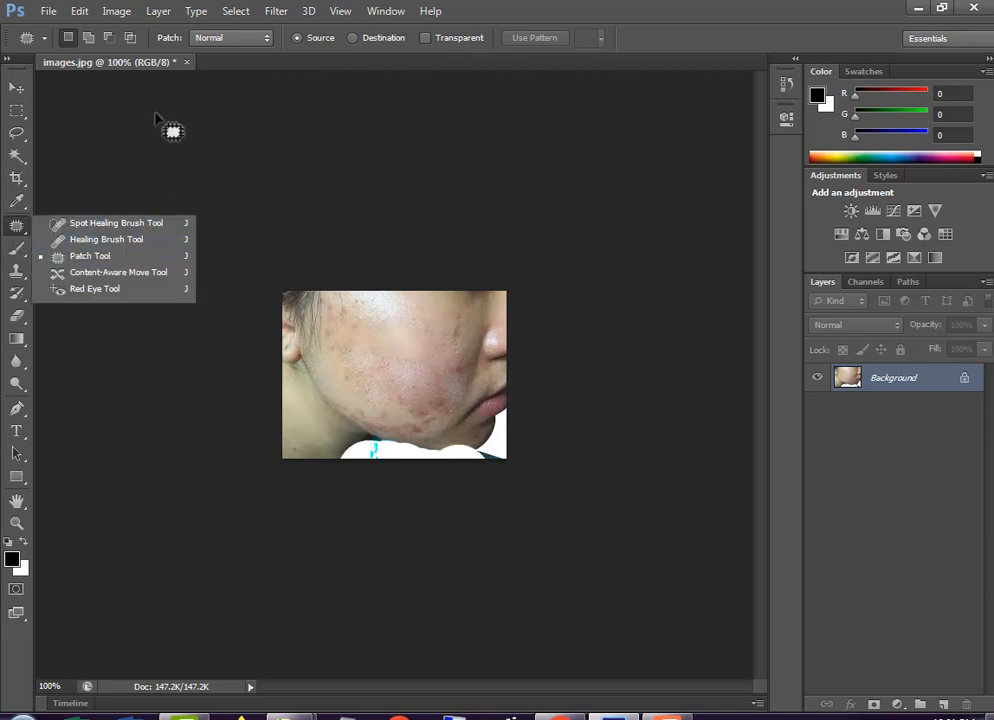
click(187, 62)
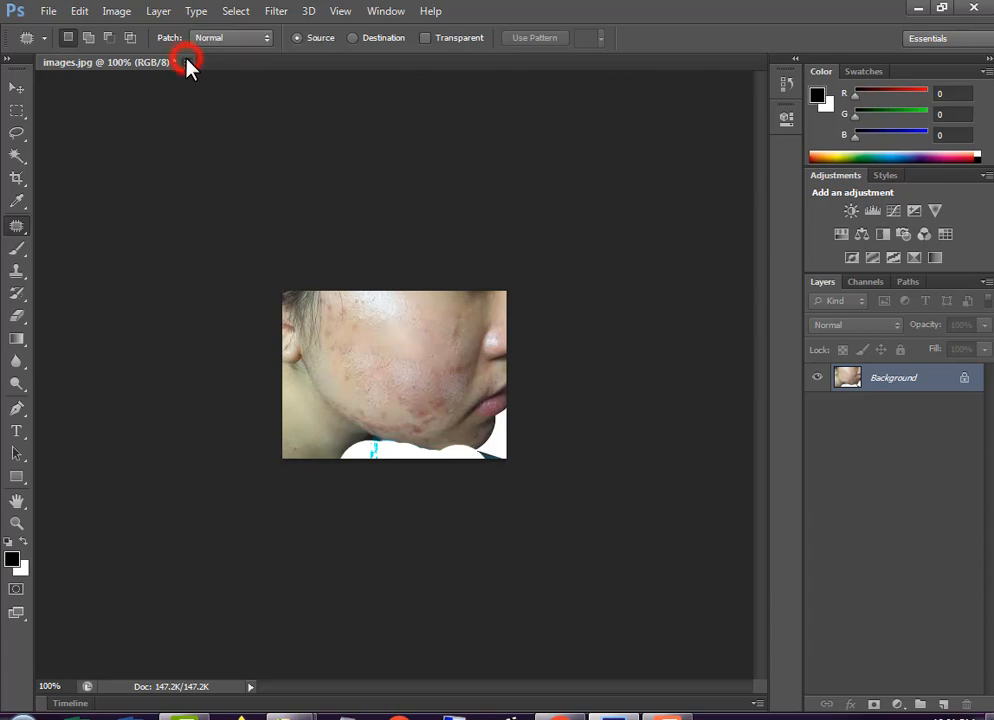
click(500, 282)
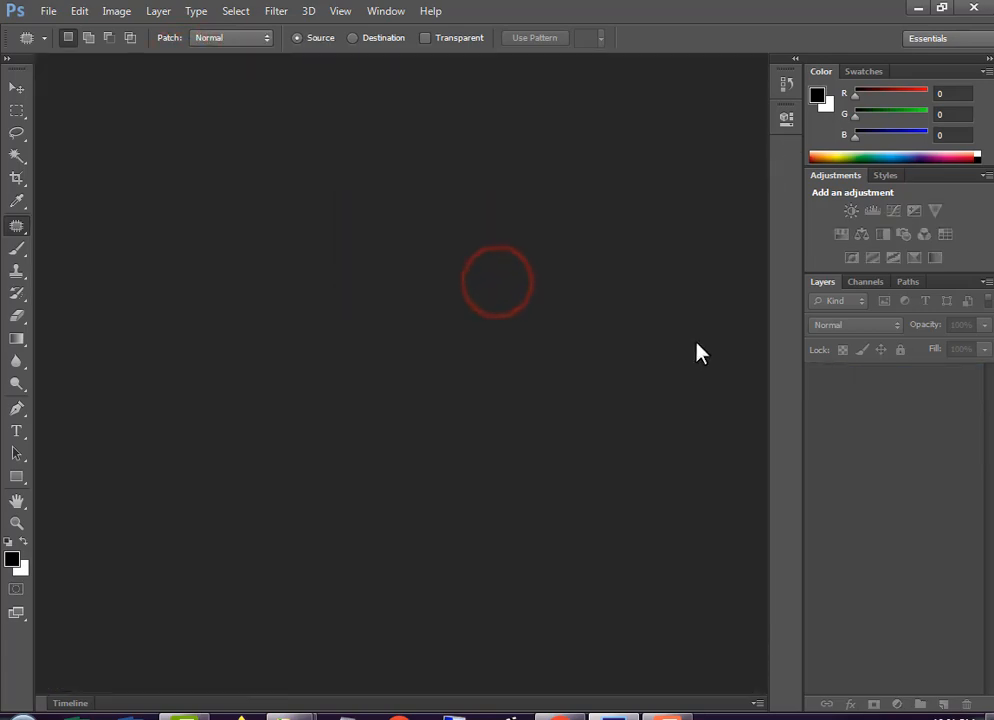
mouse_move(270, 708)
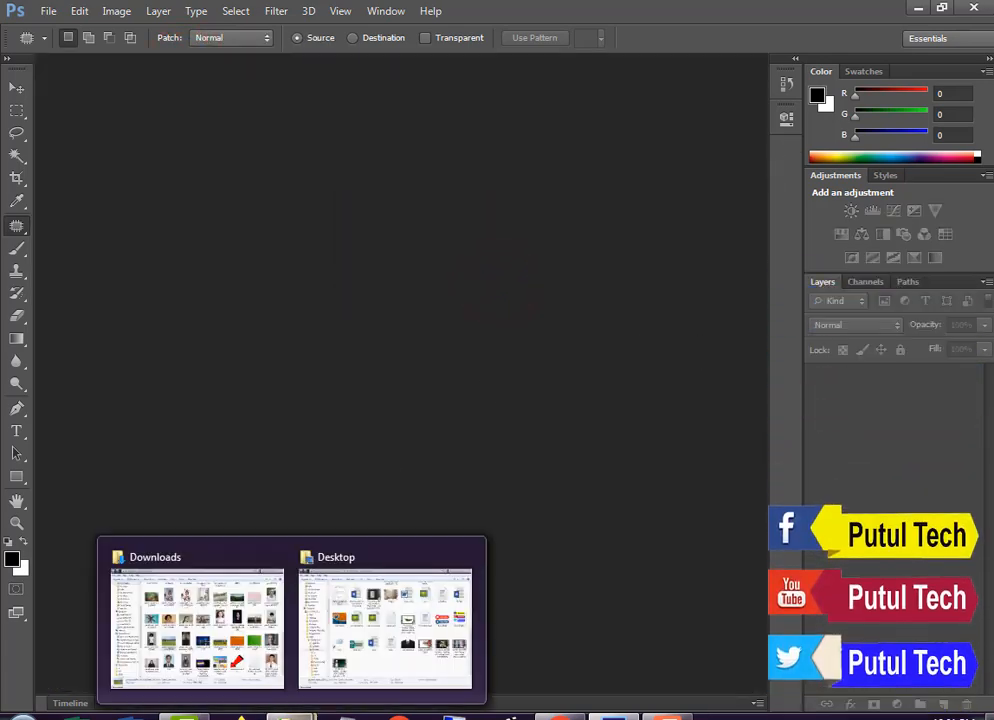
click(235, 680)
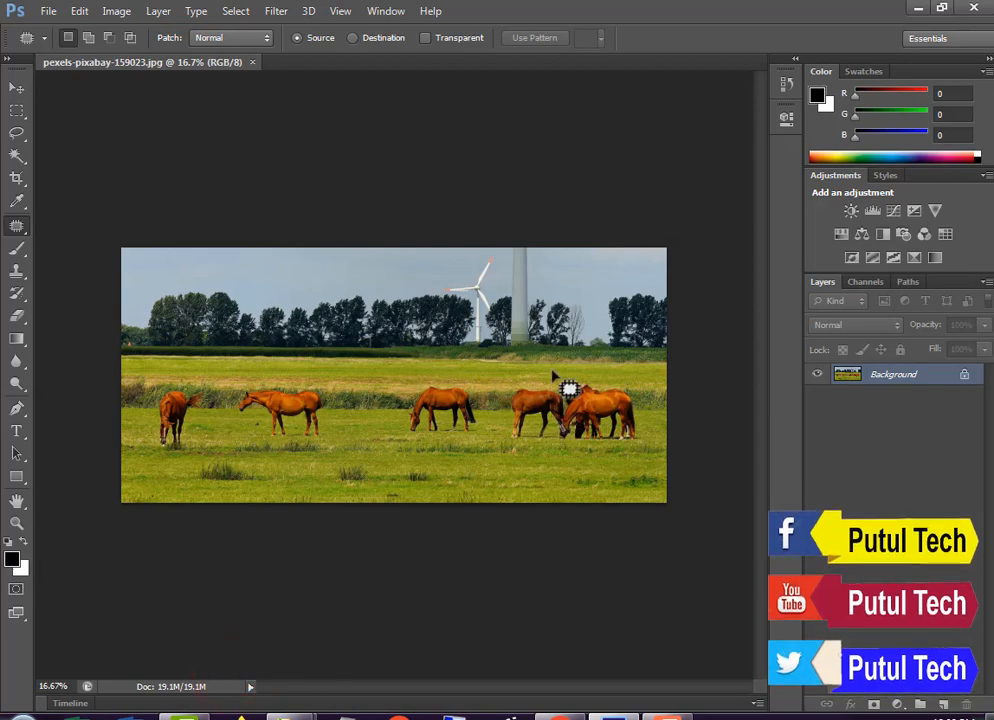
- With the Patch tool, outline the second horse from the left and replace it with open grass from the foreground
right_click(14, 229)
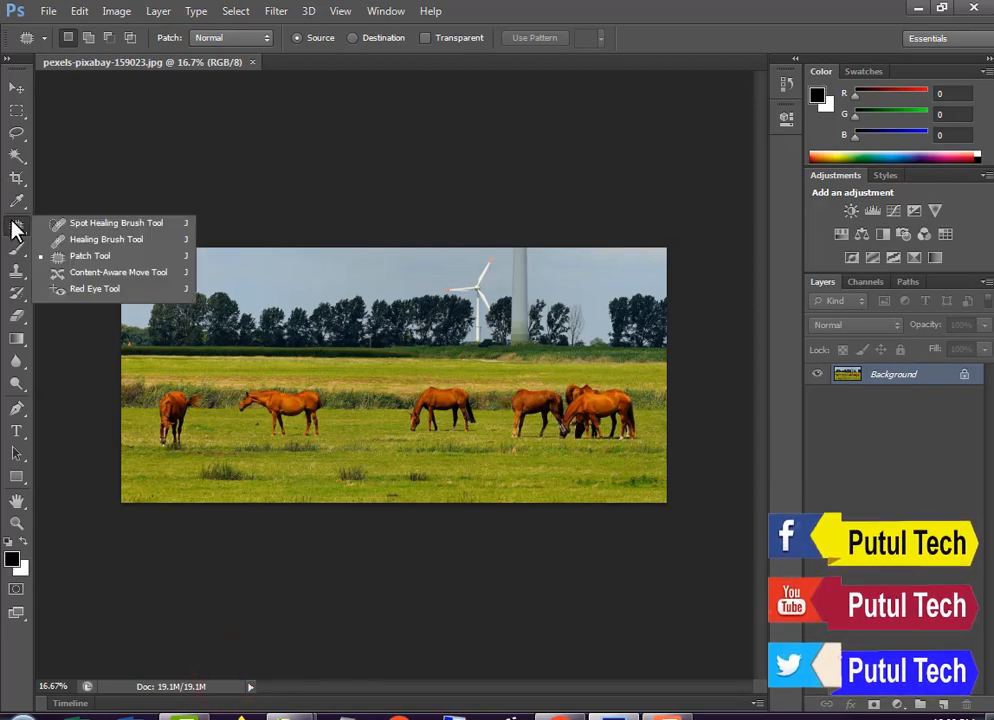
click(86, 258)
click(265, 377)
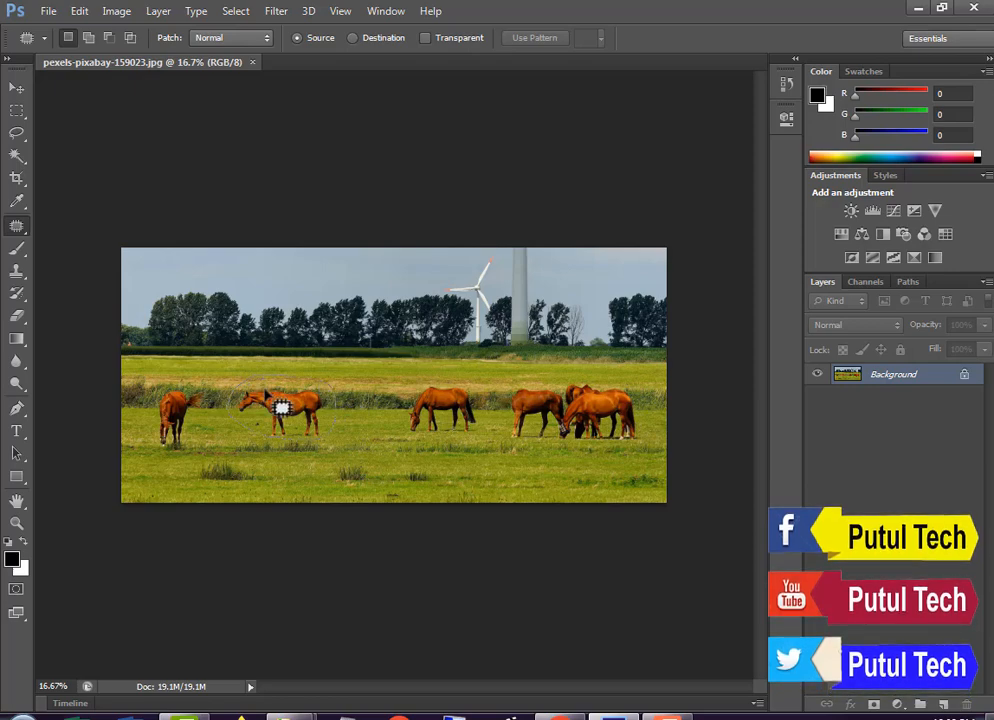
drag(282, 407, 408, 468)
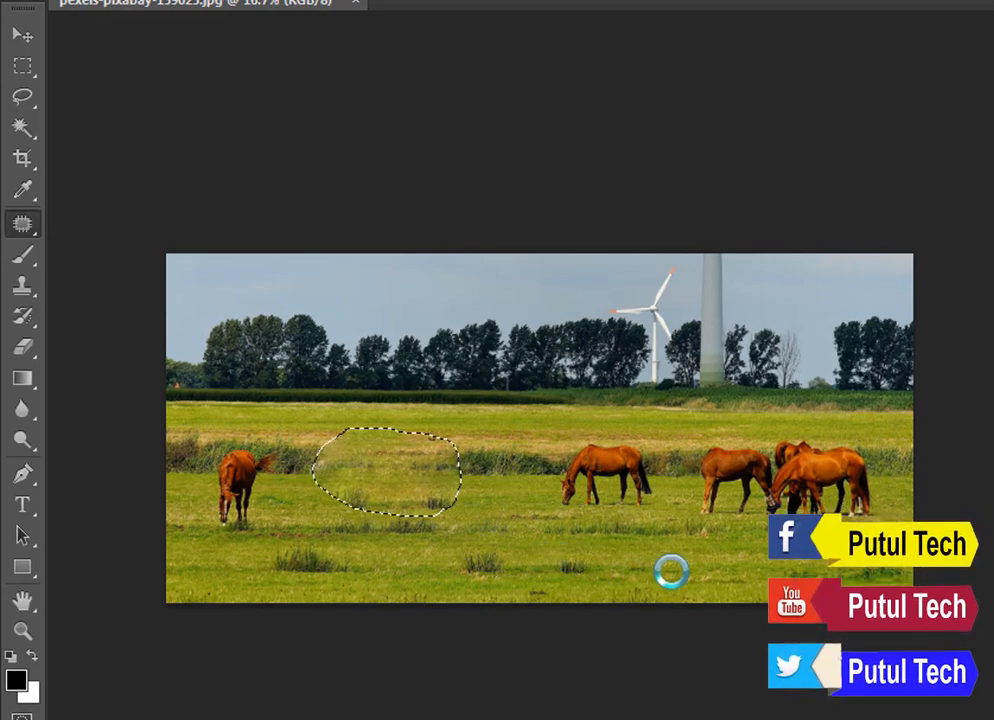
- Patch the grass tuft in the central foreground and try to patch out the leftmost horse with plain grass
click(506, 542)
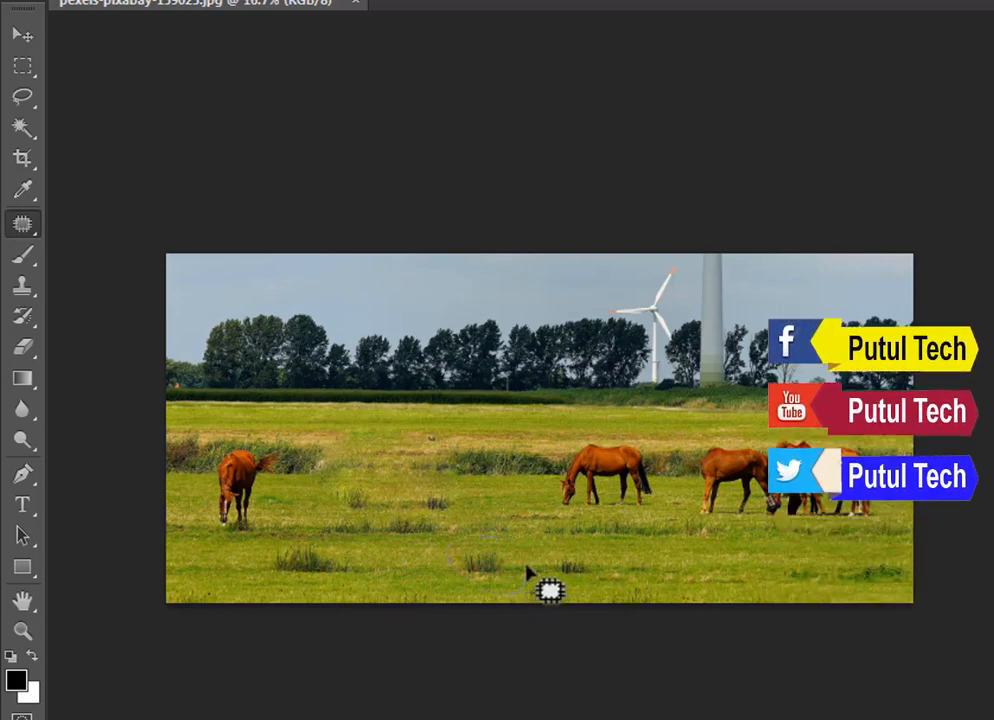
mouse_move(444, 568)
mouse_down()
mouse_move(500, 592)
mouse_move(433, 594)
mouse_up()
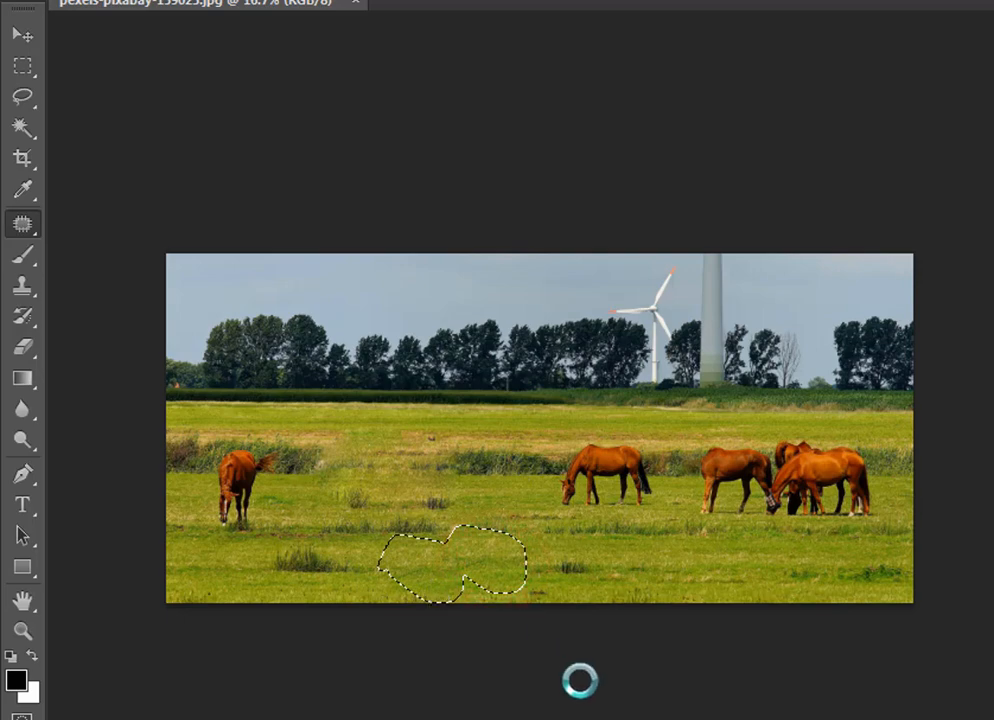
click(233, 442)
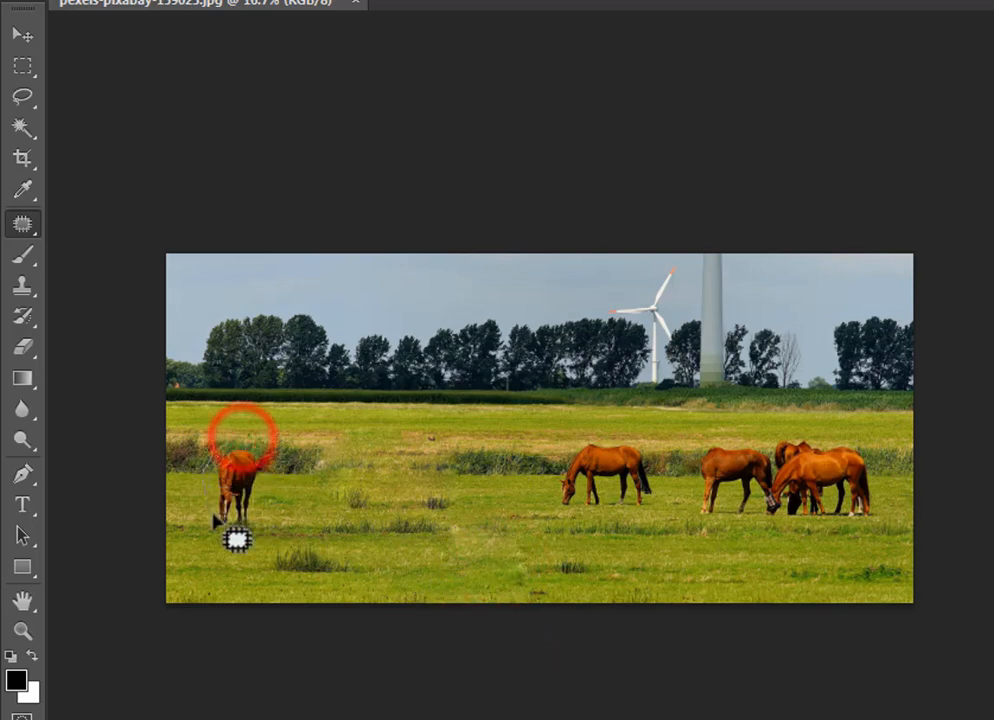
mouse_move(237, 540)
mouse_down()
mouse_move(296, 472)
mouse_move(216, 433)
mouse_move(236, 535)
mouse_move(255, 527)
mouse_move(236, 562)
mouse_move(238, 600)
mouse_up()
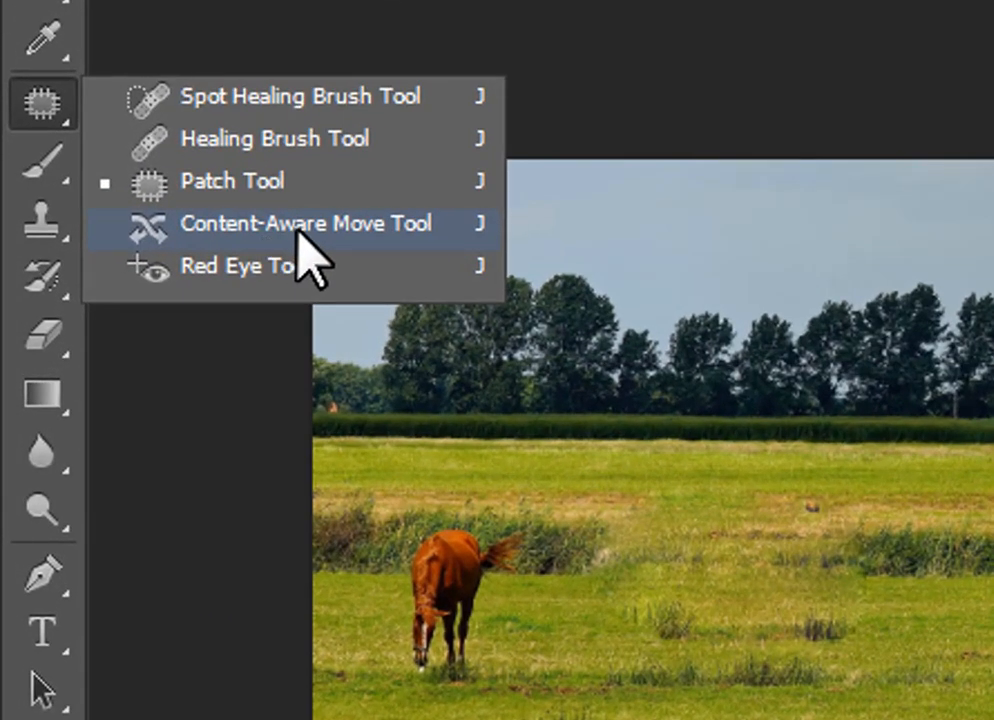
- Activate the Content-Aware Move tool with the mode set to Move and the adaptation at Medium
click(300, 226)
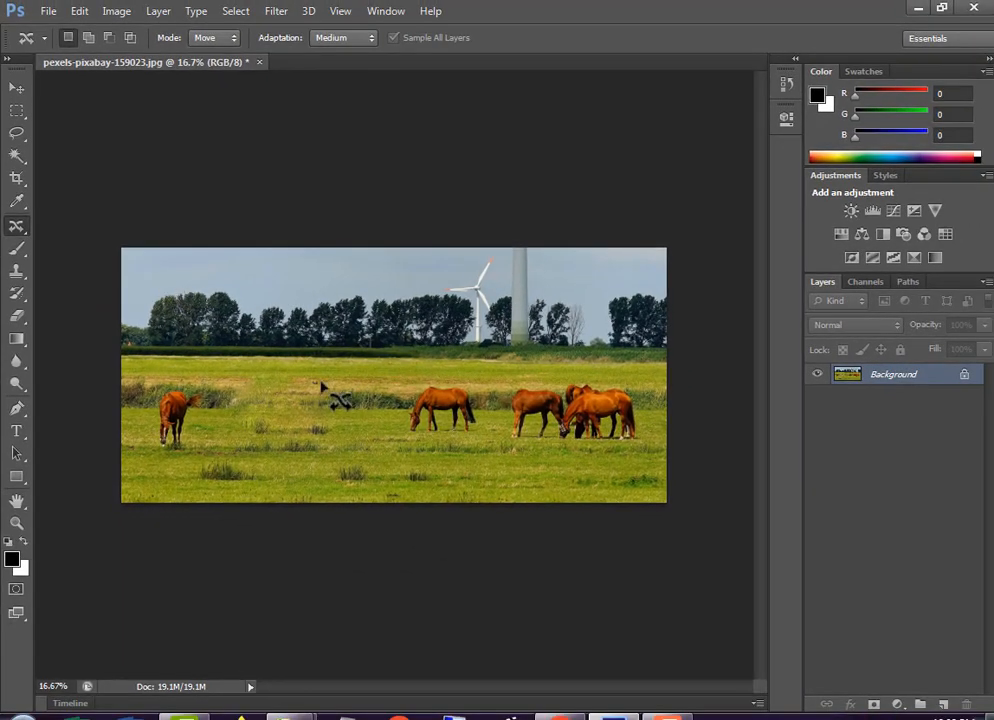
click(335, 38)
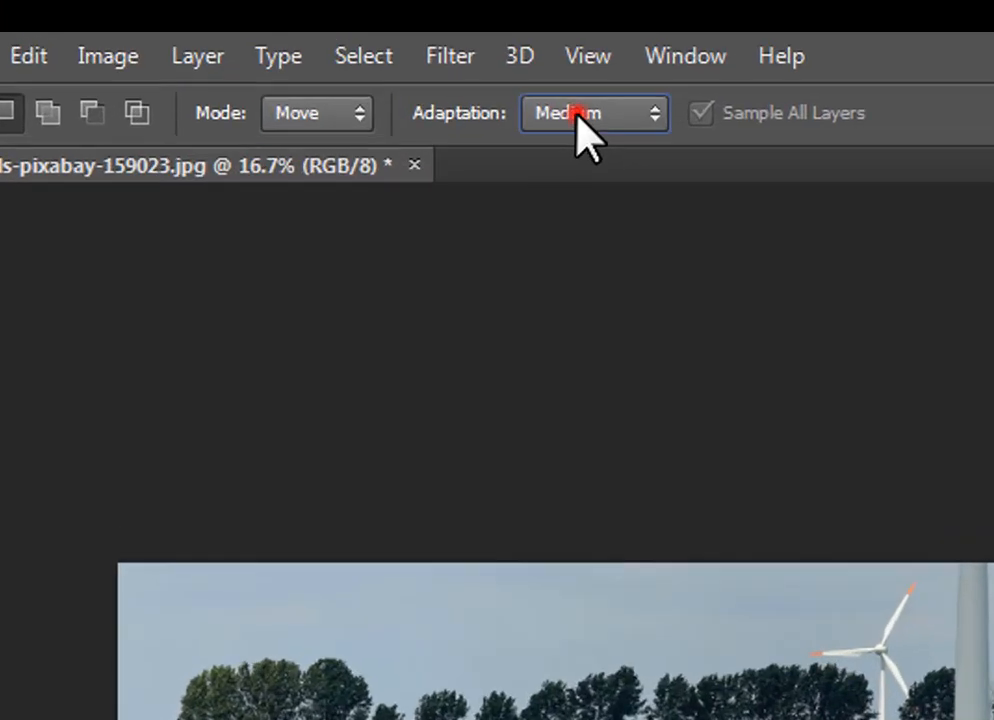
click(219, 36)
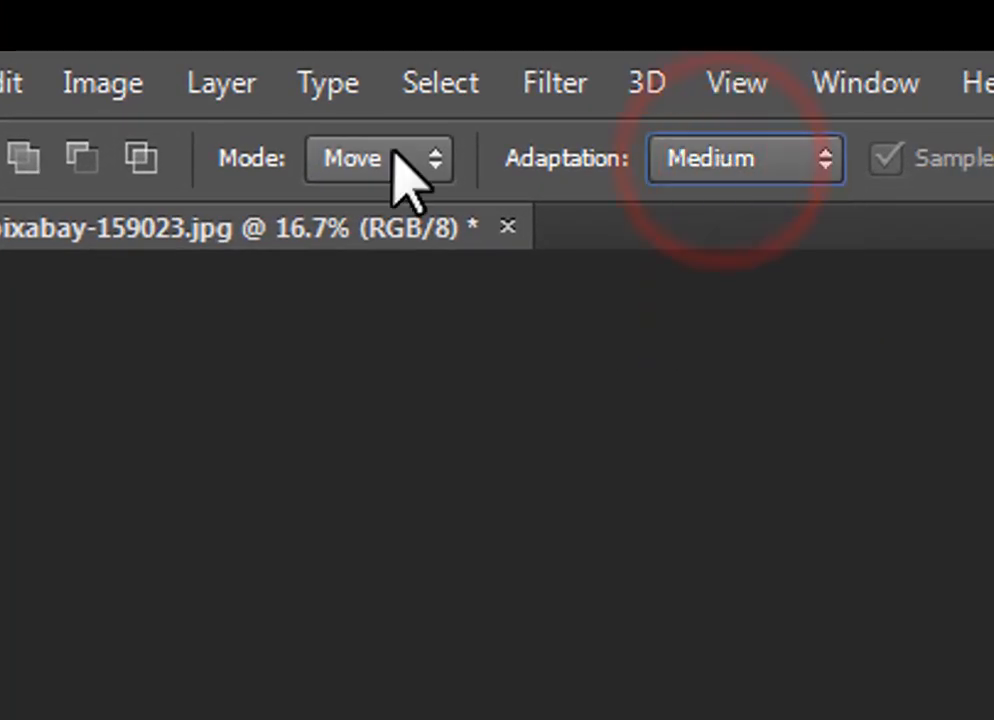
click(339, 153)
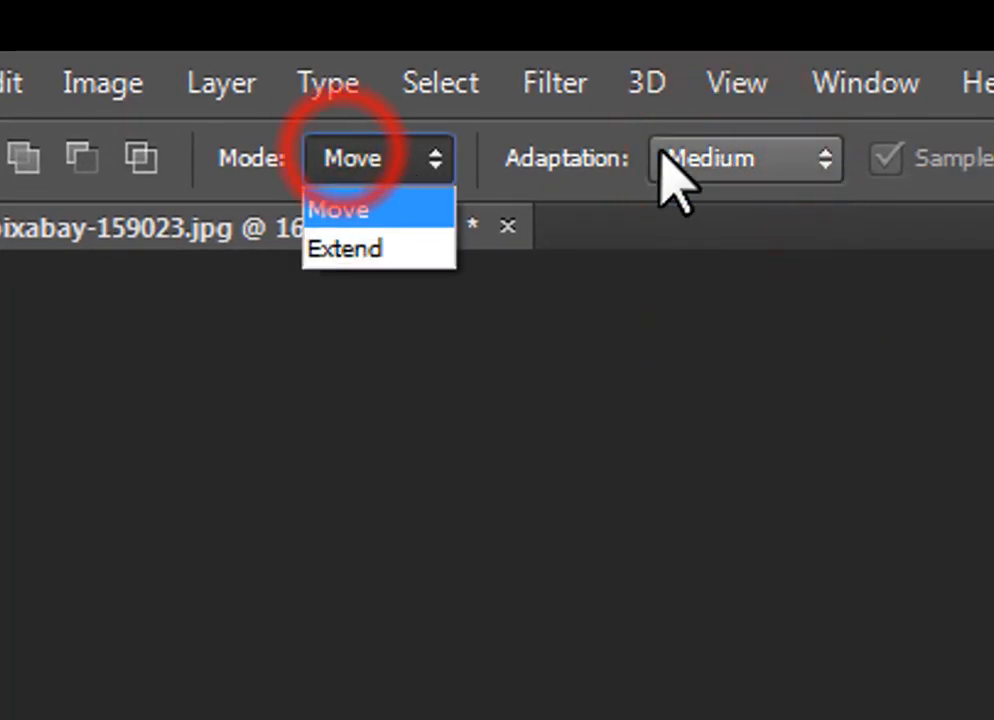
click(695, 155)
click(372, 153)
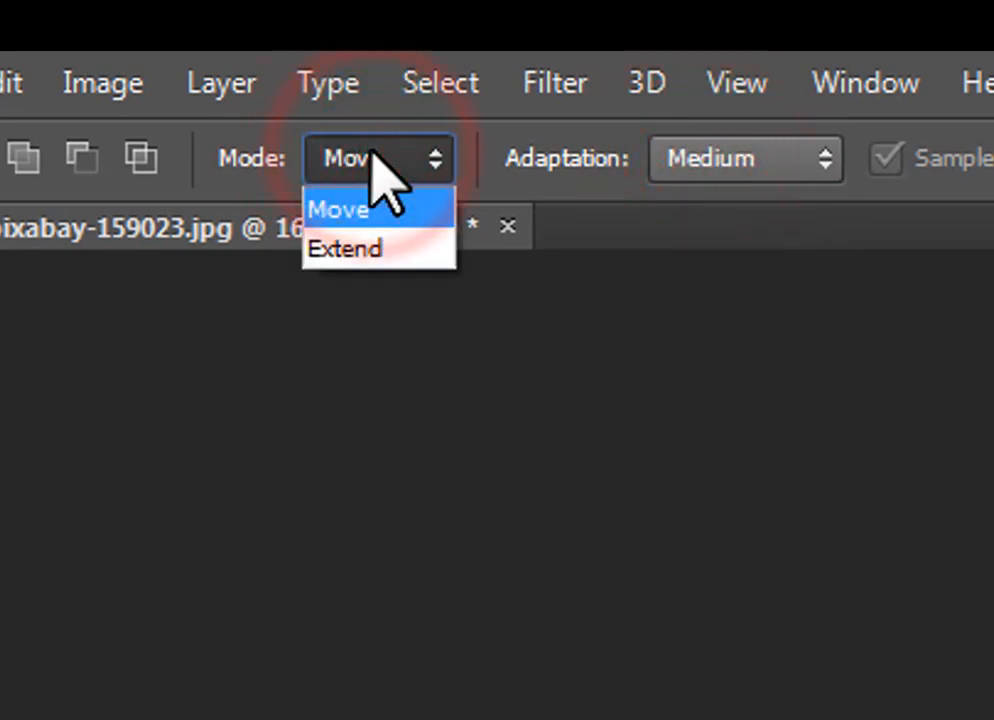
click(362, 211)
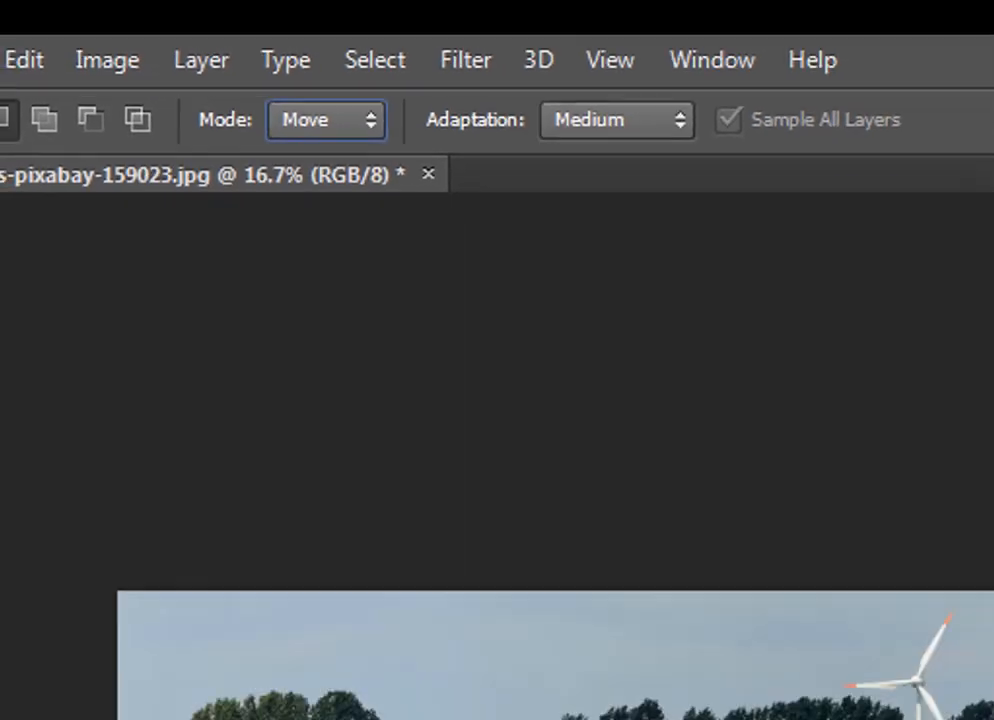
right_click(20, 239)
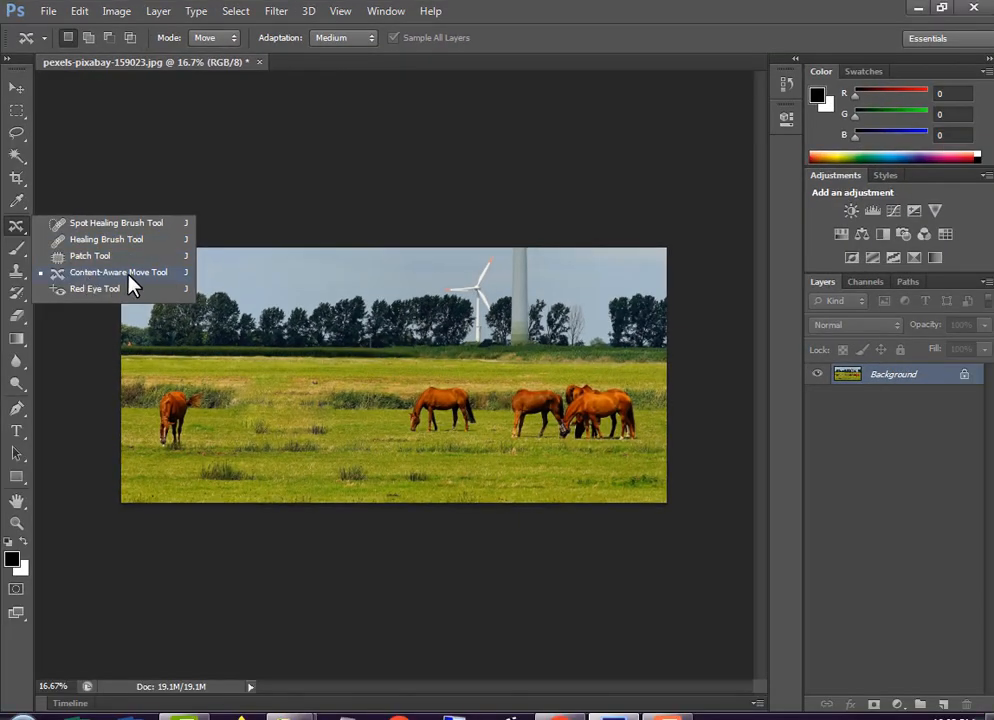
click(155, 272)
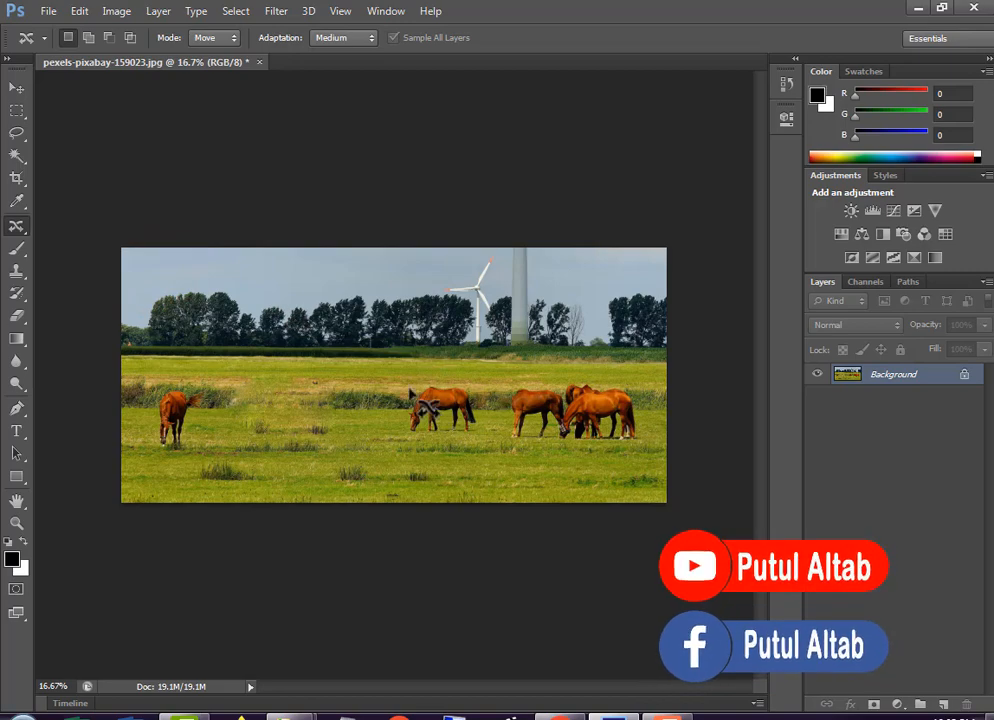
- Outline the lone grazing horse near the middle of the field, content-aware move it toward the leftmost horse, and deselect
mouse_move(402, 407)
mouse_down()
mouse_move(402, 430)
mouse_move(477, 429)
mouse_up()
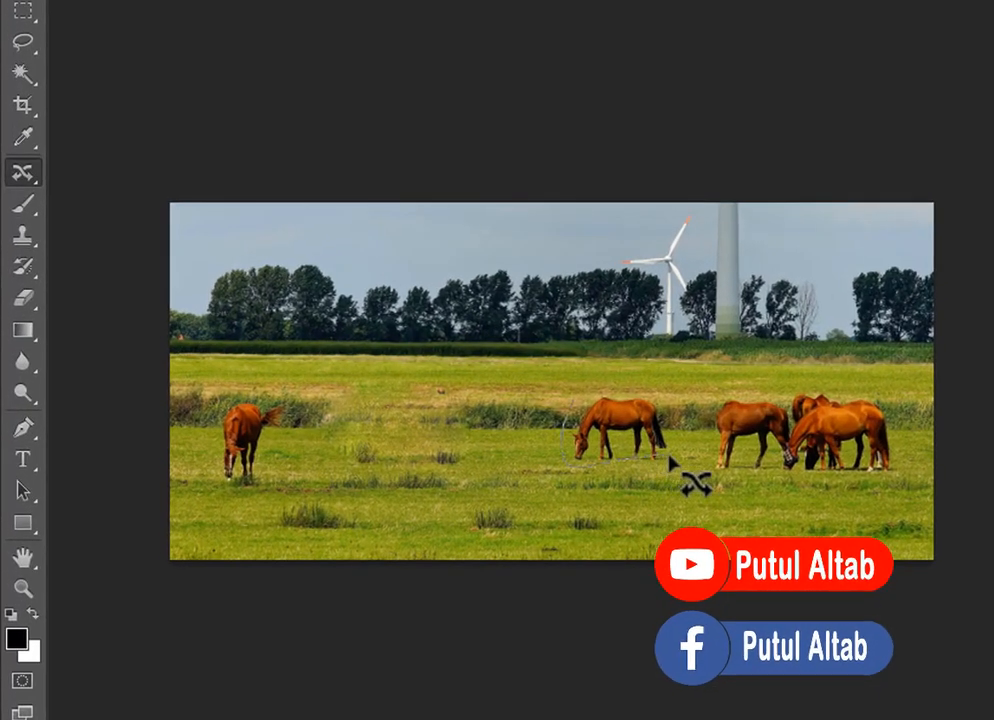
mouse_move(670, 462)
mouse_down()
mouse_move(678, 390)
mouse_move(605, 382)
mouse_up()
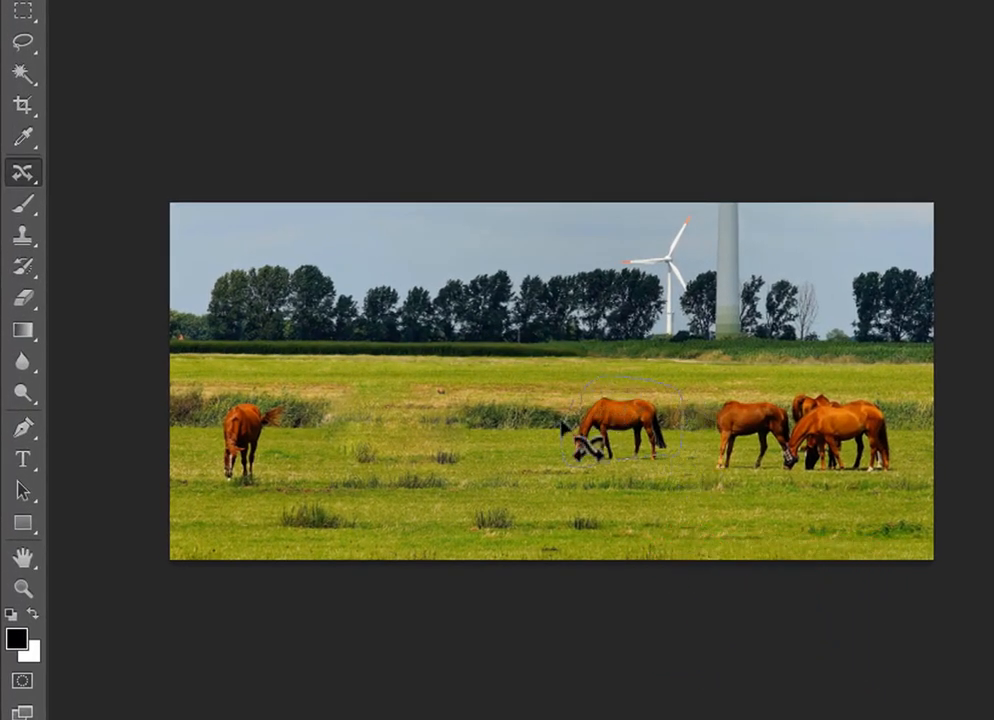
drag(560, 425, 572, 455)
mouse_move(634, 425)
mouse_down()
mouse_move(520, 422)
mouse_move(449, 458)
mouse_move(416, 450)
mouse_up()
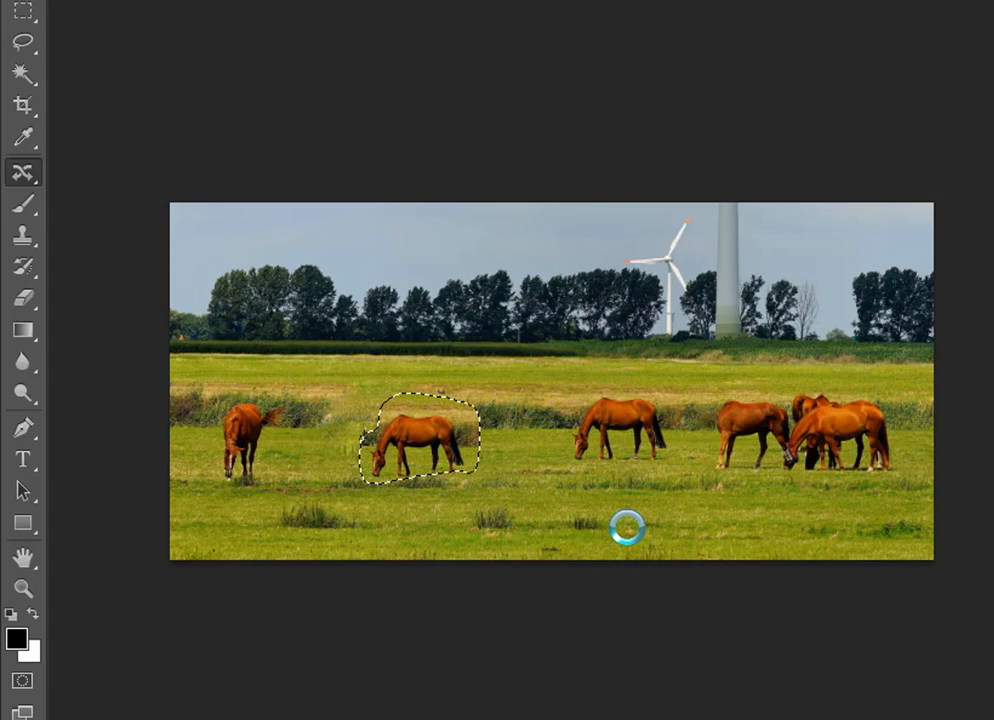
key(ctrl+d)
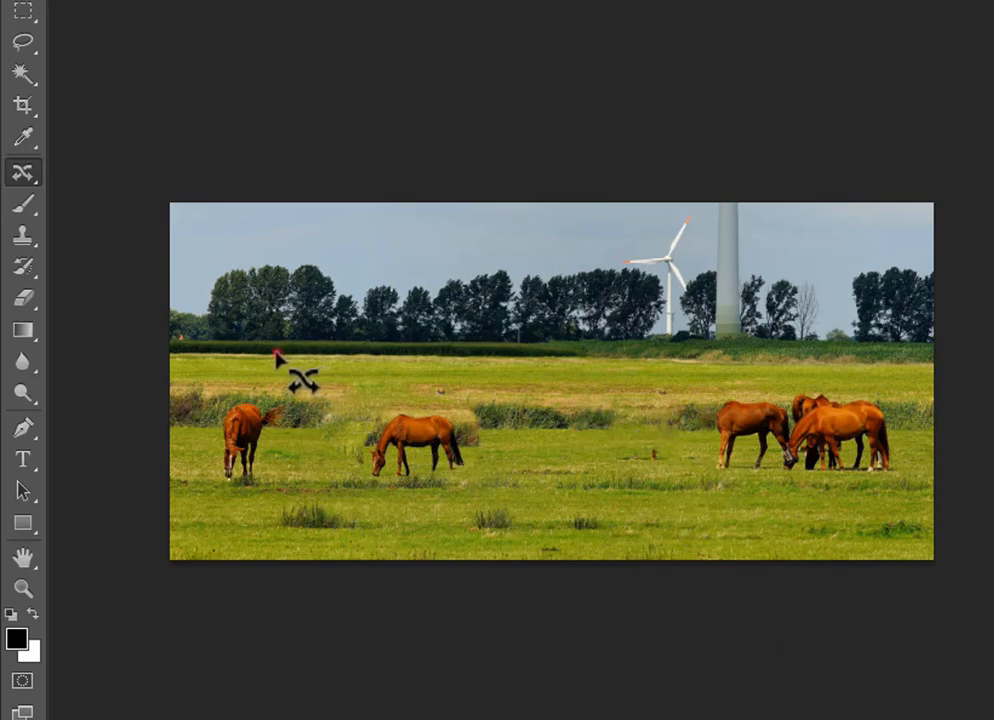
- Outline the leftmost horse, content-aware move it across the field beside the group of horses, and deselect
mouse_move(277, 356)
mouse_down()
mouse_move(218, 393)
mouse_move(206, 486)
mouse_up()
drag(228, 375, 255, 360)
mouse_move(257, 433)
mouse_down()
mouse_move(589, 537)
mouse_move(643, 470)
mouse_move(653, 450)
mouse_move(646, 440)
mouse_up()
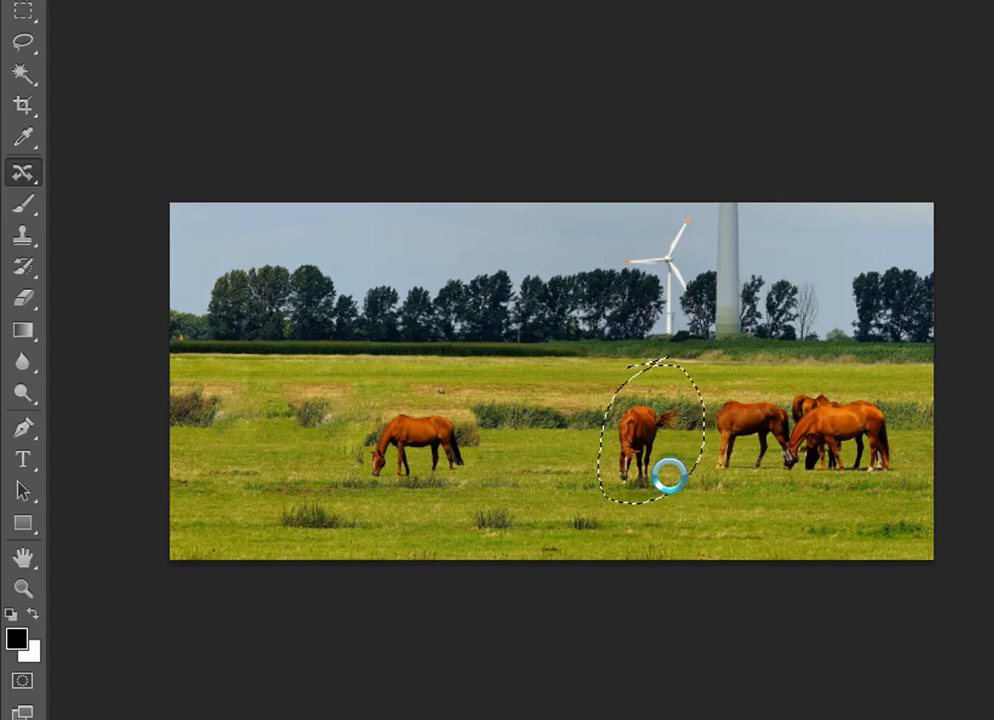
key(ctrl+d)
- Try to move the remaining lone horse into the central foreground and shift the moved area back across the field
mouse_move(440, 389)
mouse_down()
mouse_move(333, 430)
mouse_move(308, 464)
mouse_move(435, 492)
mouse_move(480, 480)
mouse_up()
drag(420, 389, 420, 389)
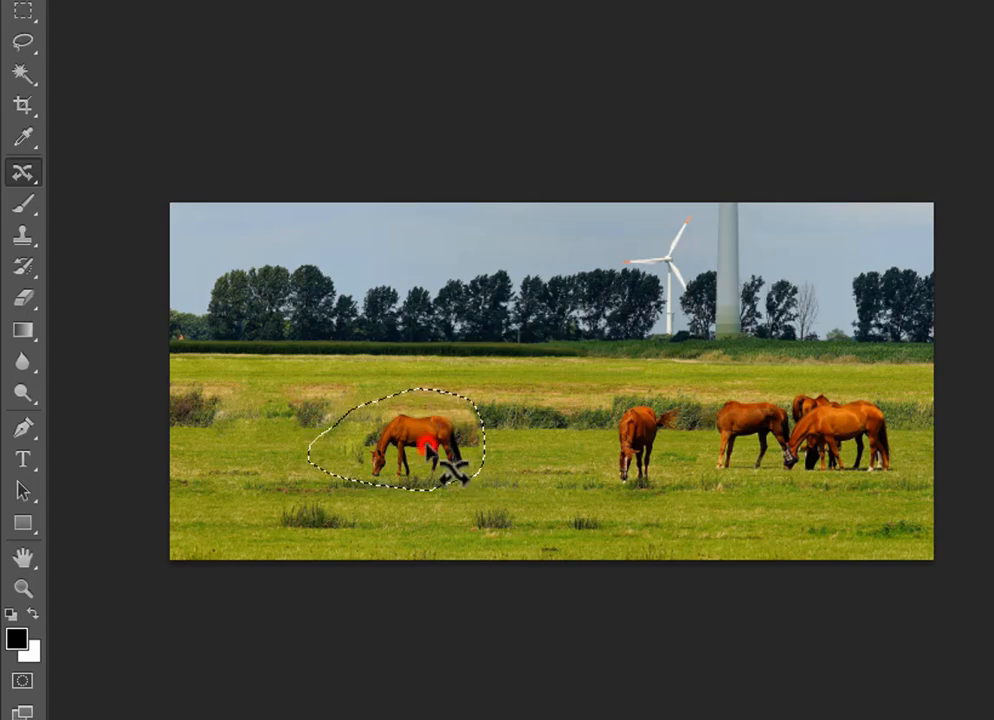
drag(431, 450, 622, 512)
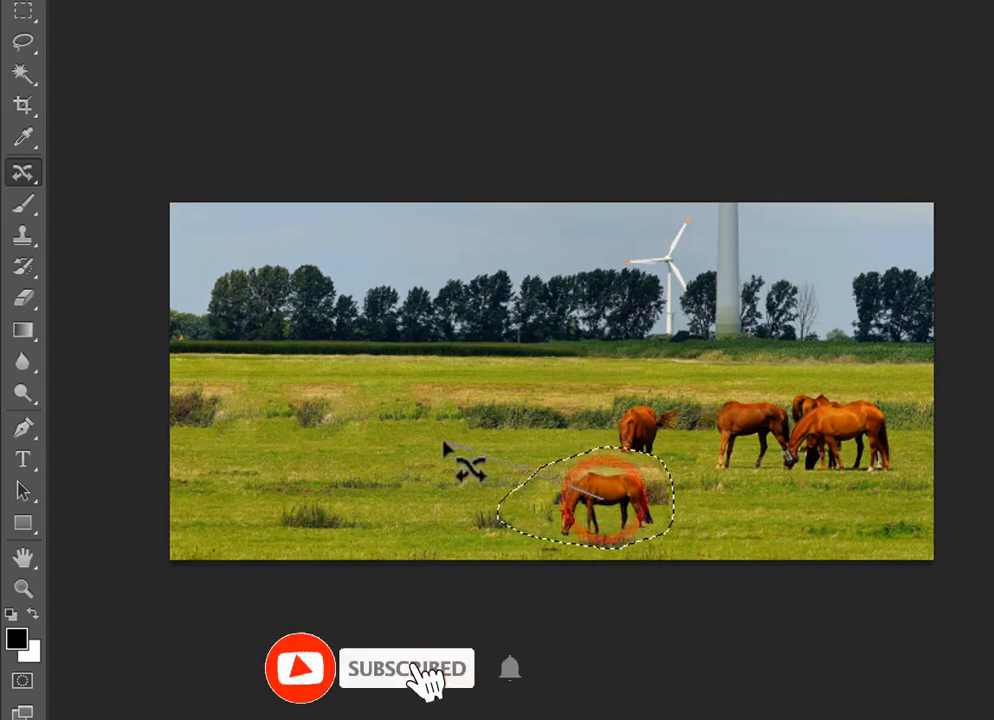
drag(535, 472, 698, 518)
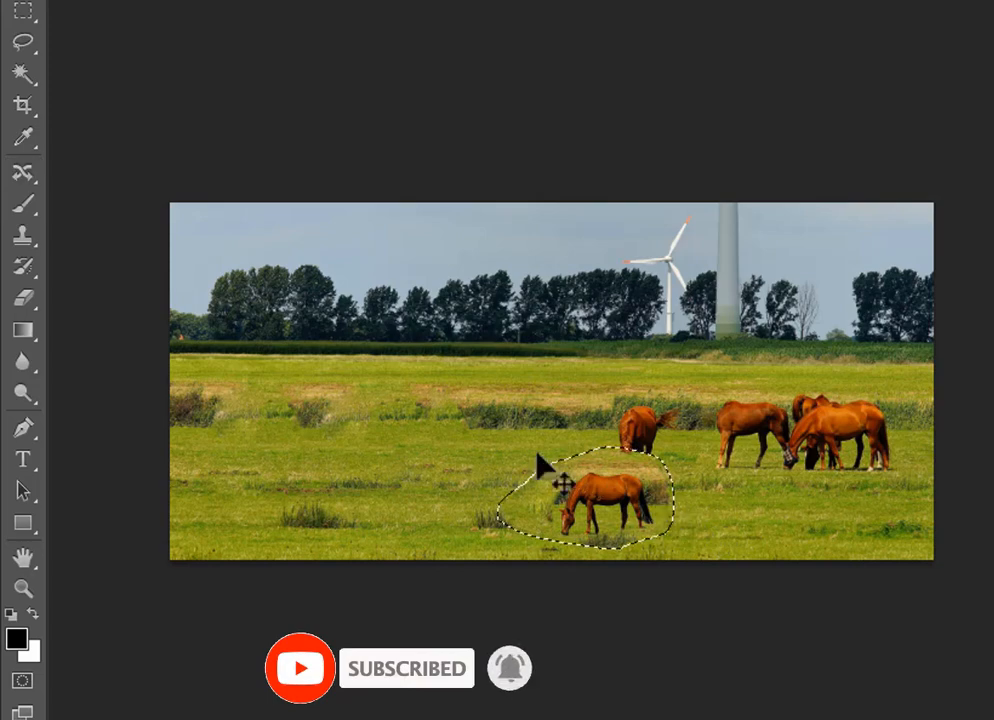
mouse_move(618, 515)
mouse_down()
mouse_move(383, 432)
mouse_move(390, 443)
mouse_up()
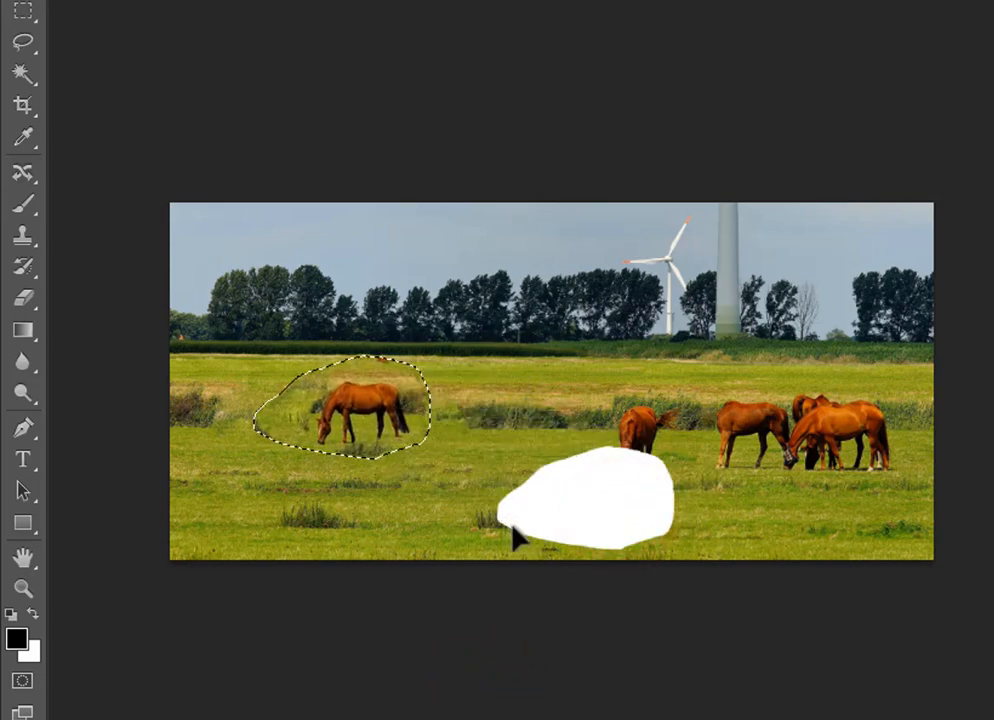
- Undo the last moves of the lone horse and clear its selection
key(ctrl+z)
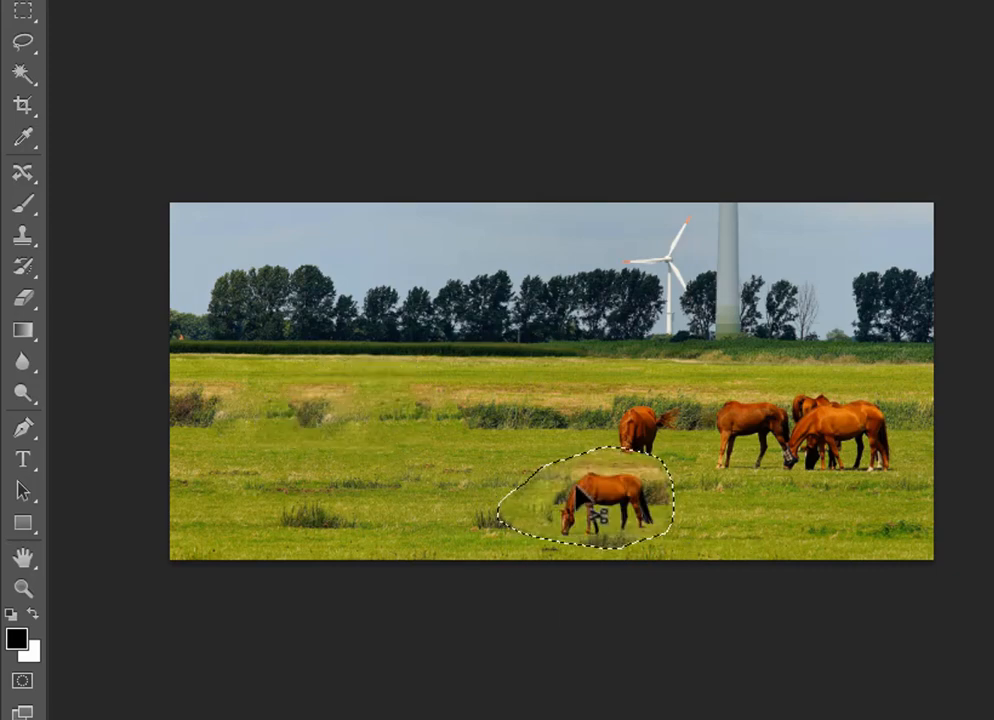
key(ctrl+z)
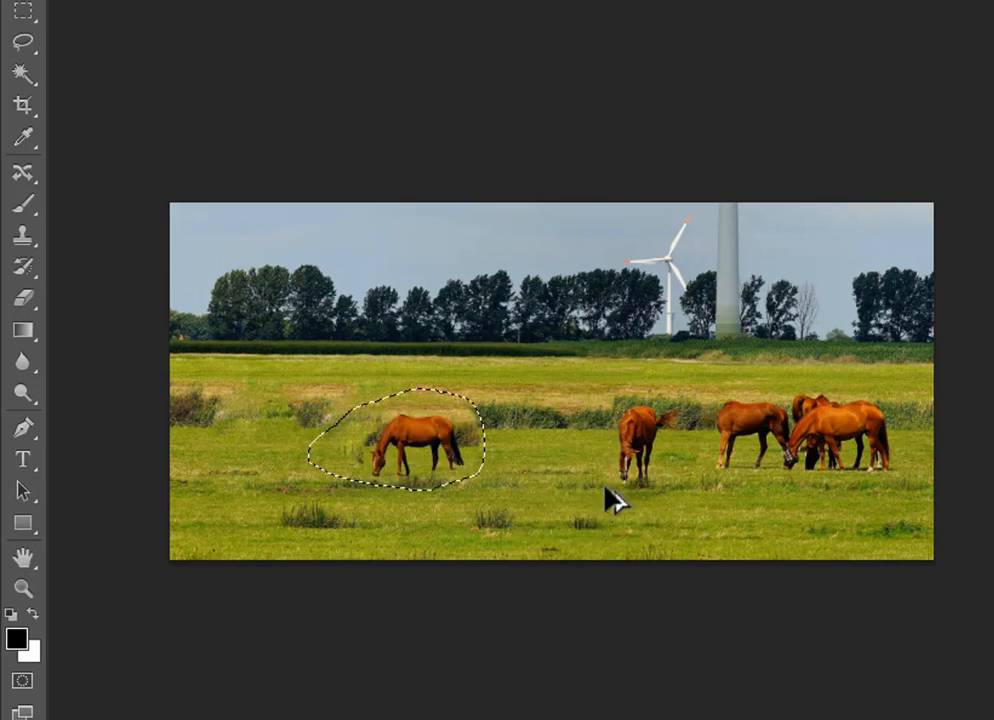
click(478, 410)
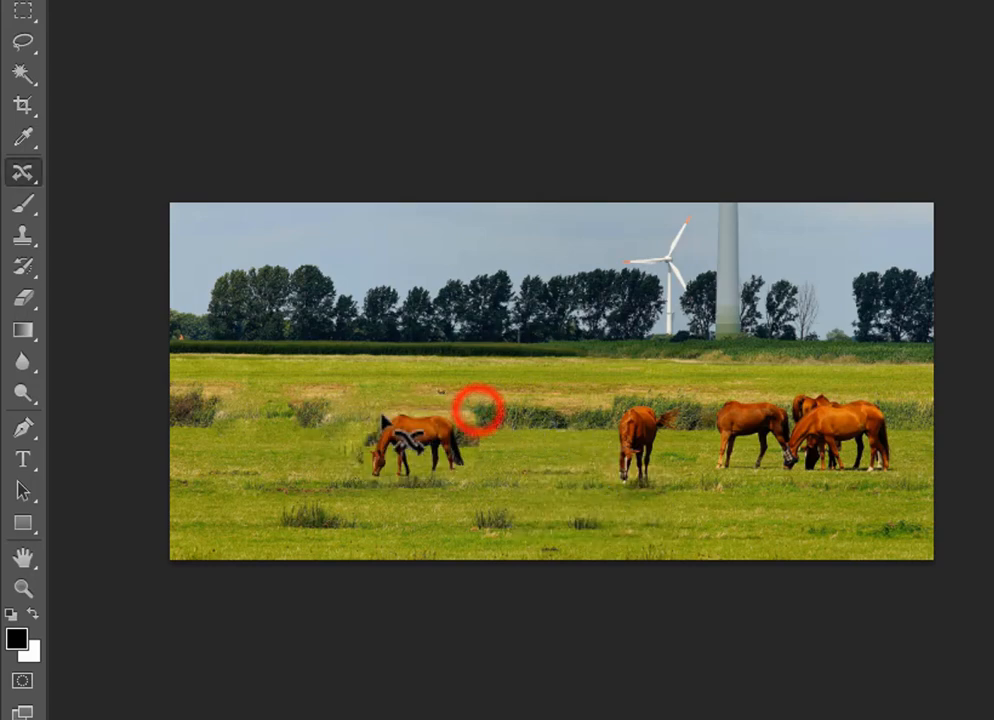
- Outline the lone horse loosely with surrounding grass, copy the selected area, and deselect
mouse_move(445, 397)
mouse_down()
mouse_move(337, 468)
mouse_move(502, 530)
mouse_move(505, 408)
mouse_move(445, 397)
mouse_up()
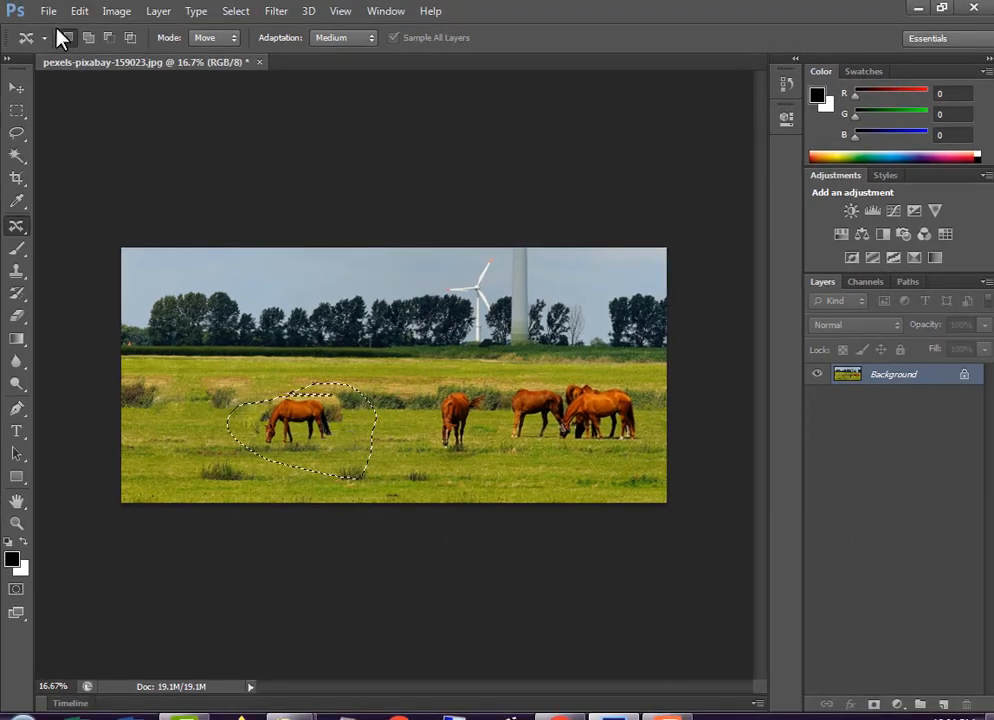
click(50, 12)
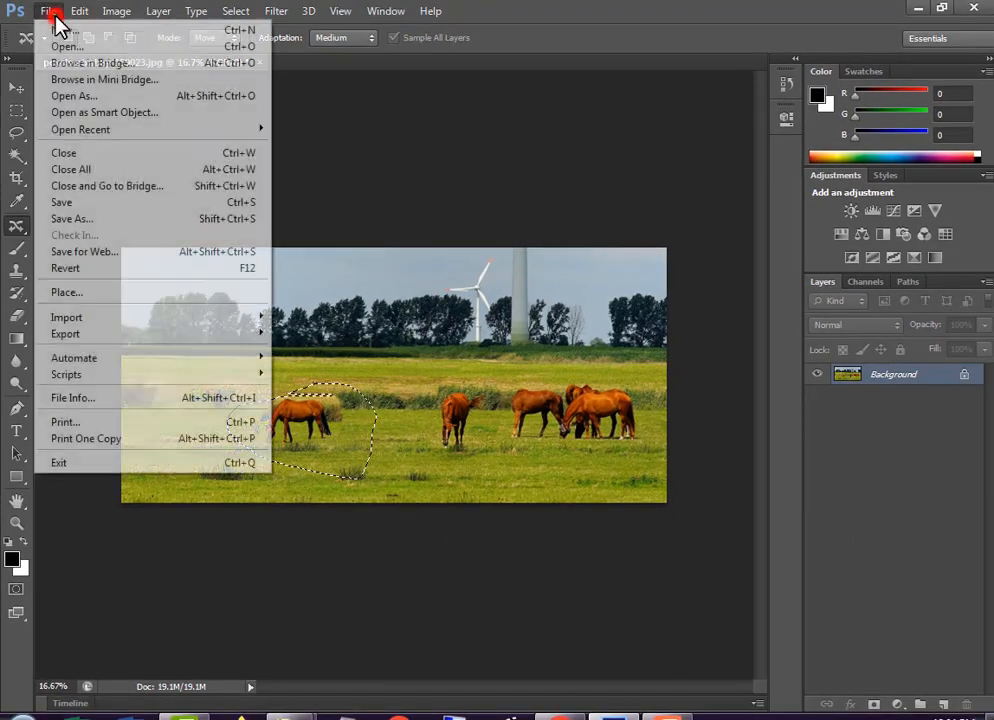
mouse_move(79, 11)
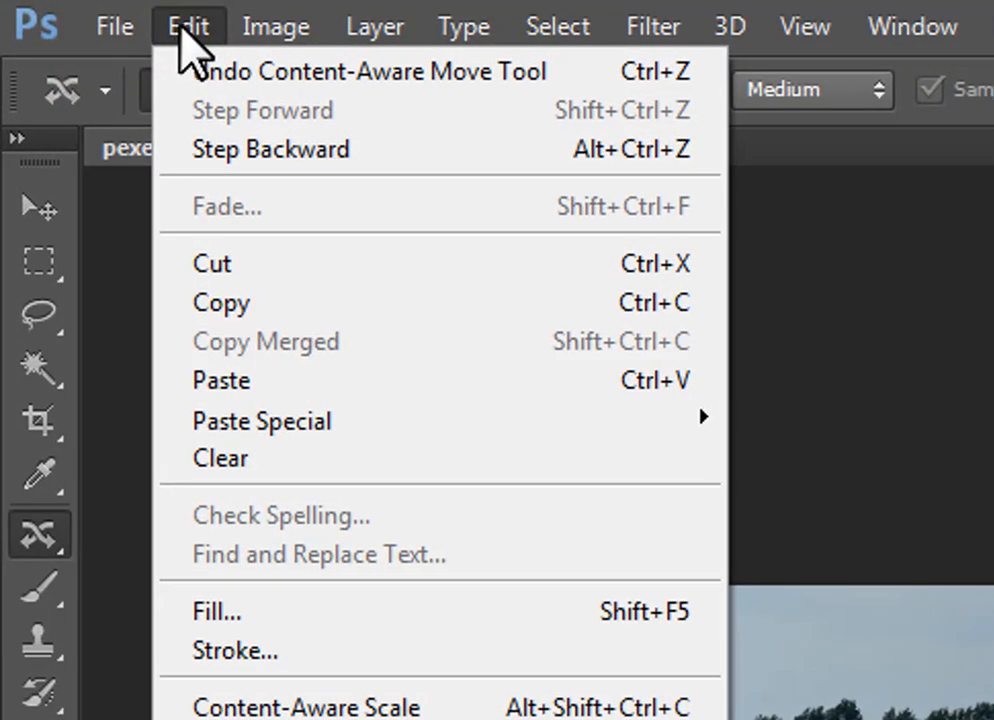
click(300, 304)
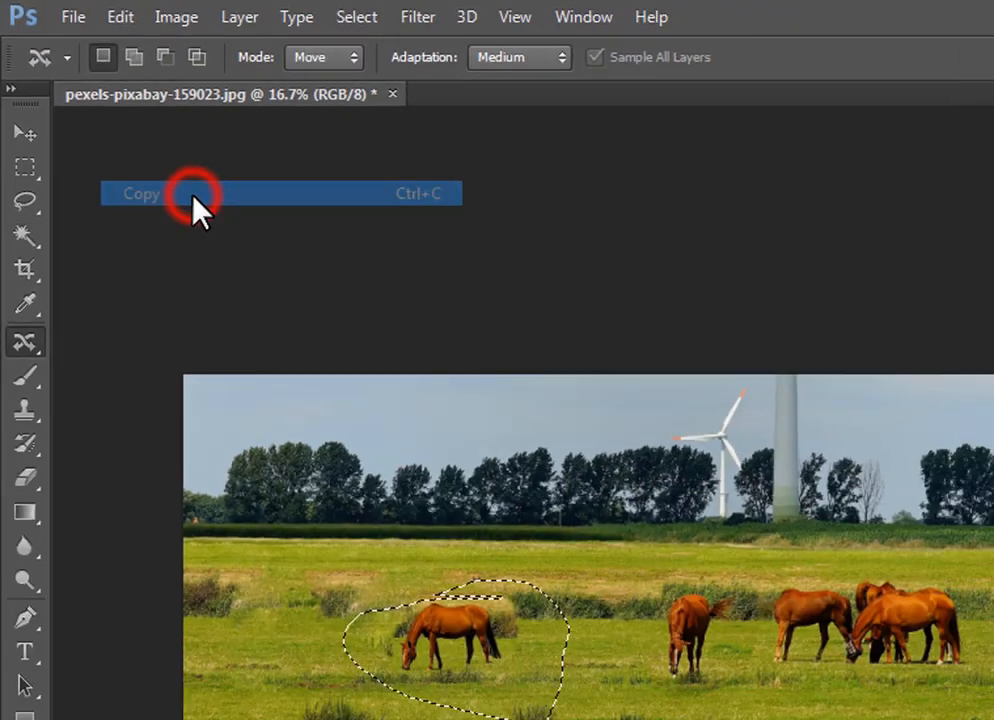
key(ctrl+d)
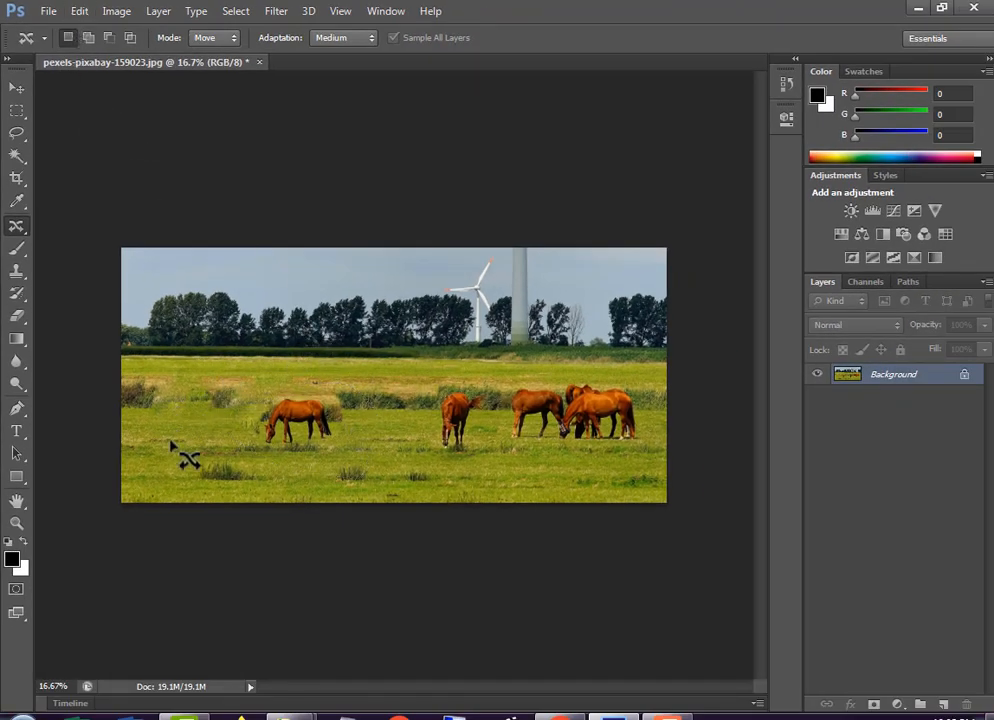
- Paste the copied horse as a new layer and move it into the left foreground with the Move tool
click(80, 14)
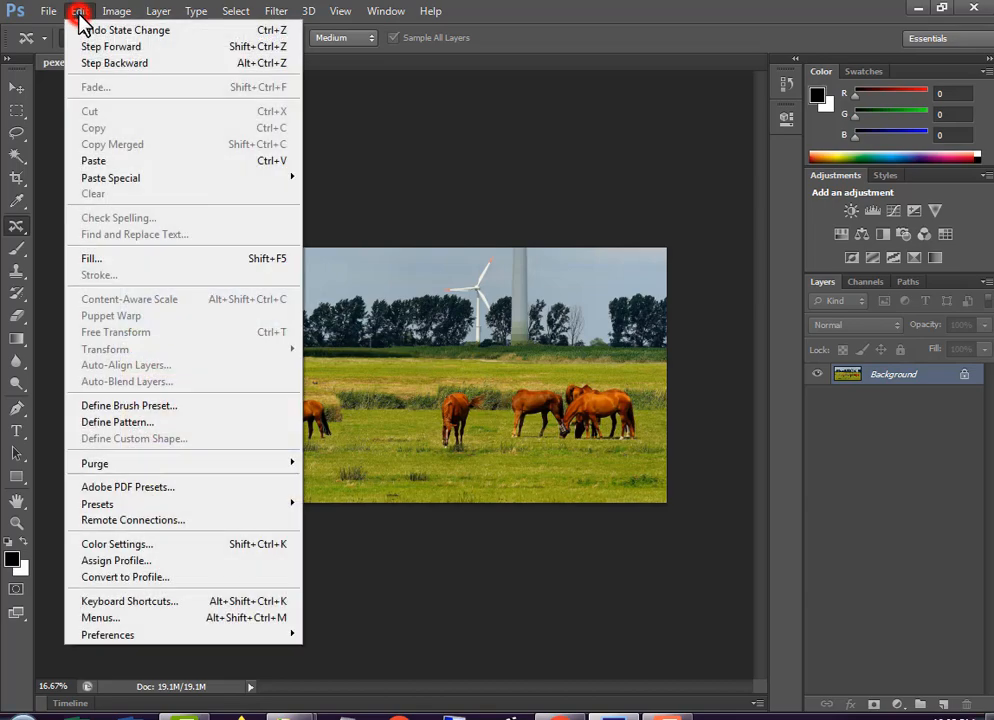
click(127, 162)
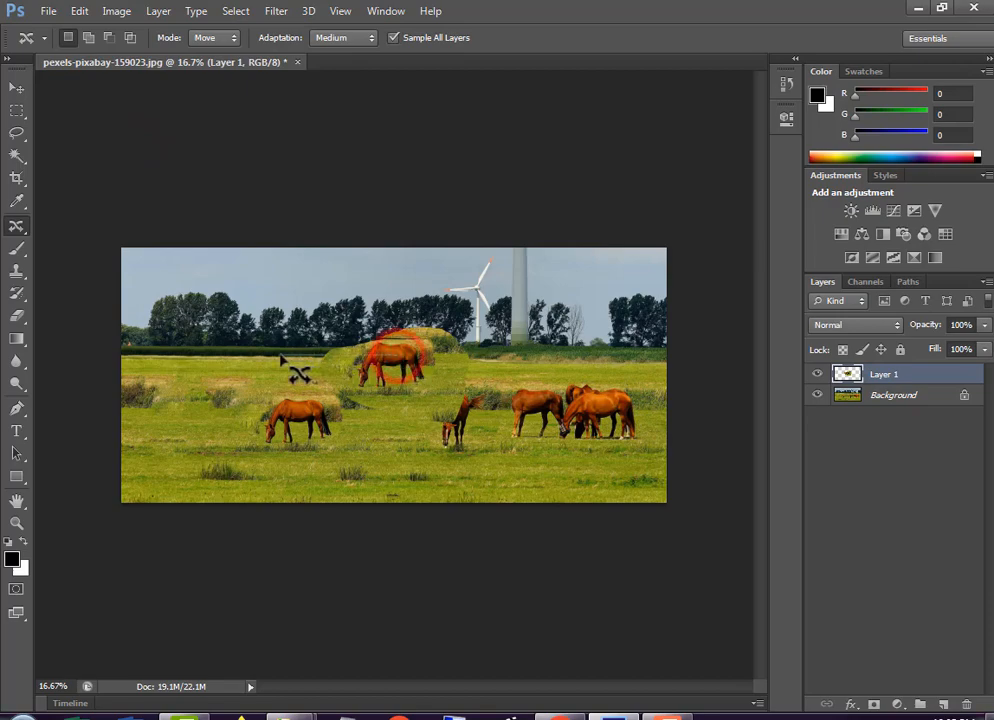
mouse_move(231, 312)
mouse_down()
mouse_move(108, 203)
mouse_move(24, 90)
mouse_up()
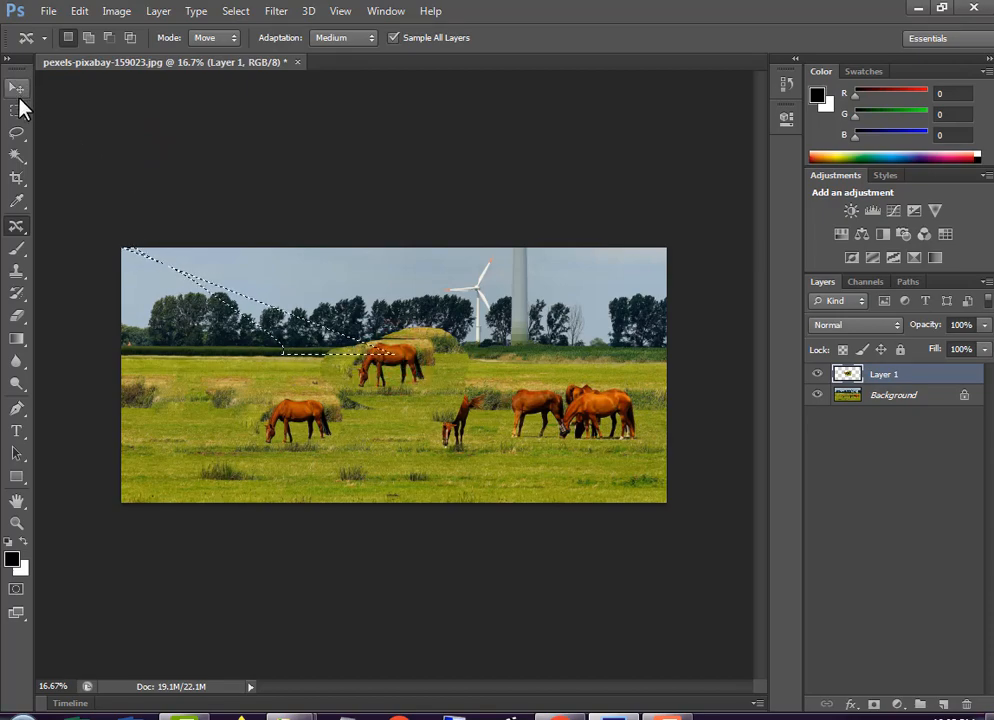
key(ctrl+d)
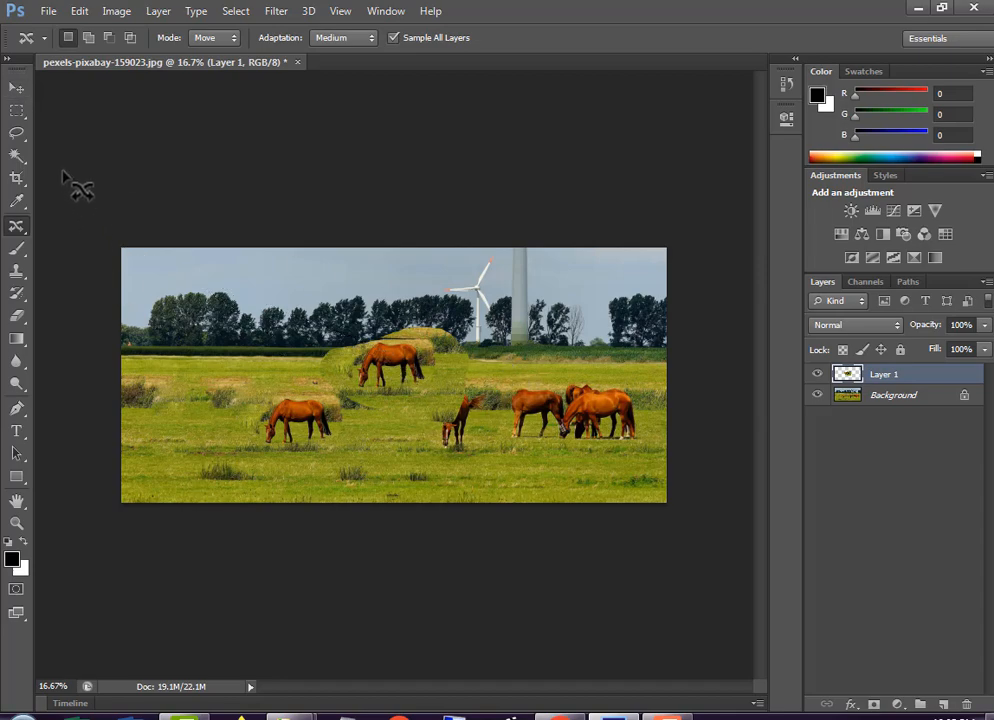
click(16, 87)
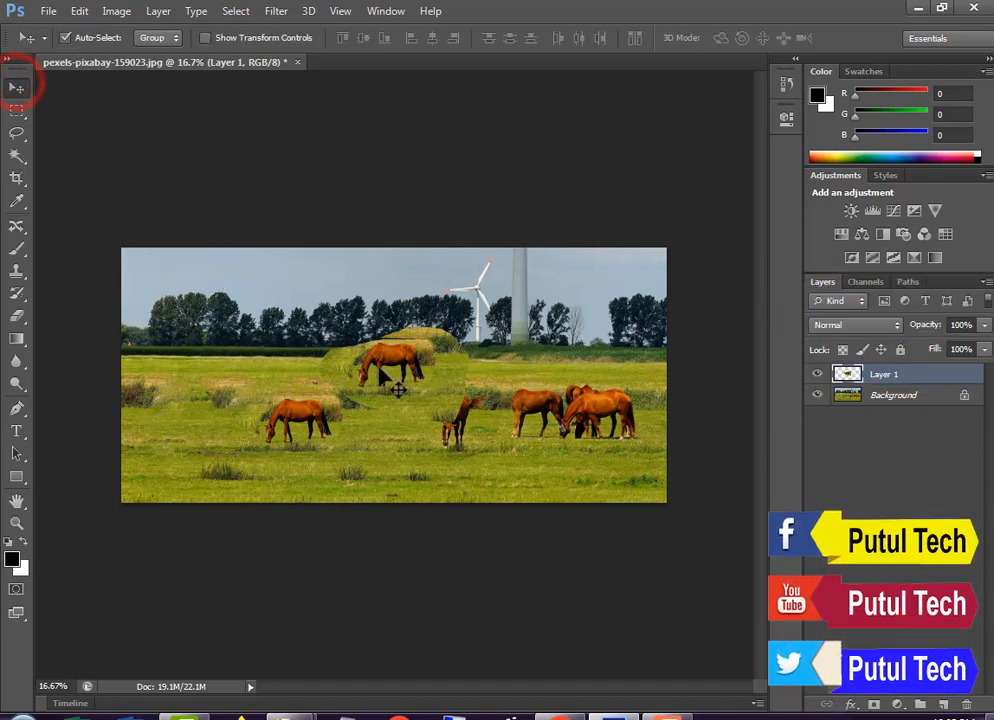
drag(377, 361, 177, 463)
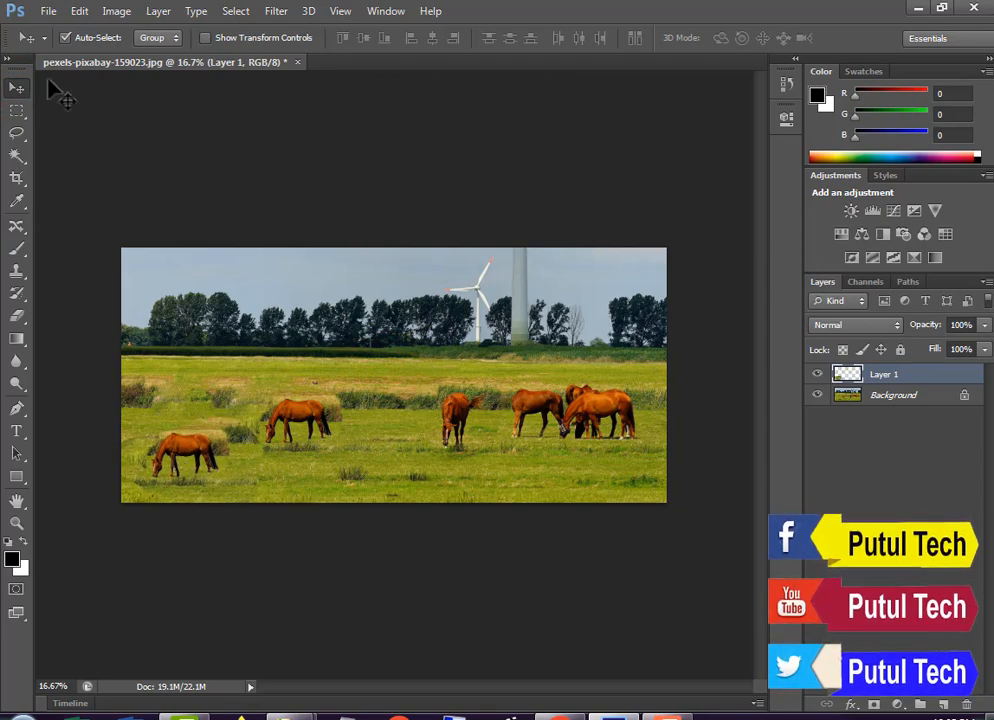
- Close pexels-pixabay-159023.jpg without saving and open the portrait Ph-1.png
click(296, 62)
click(484, 280)
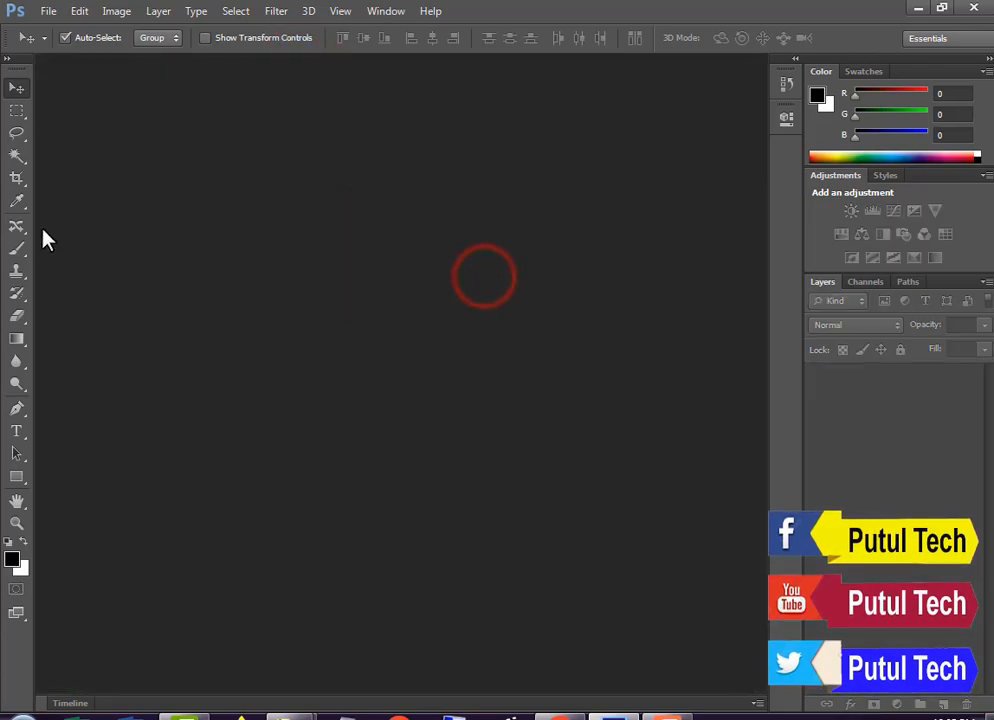
click(22, 232)
right_click(22, 231)
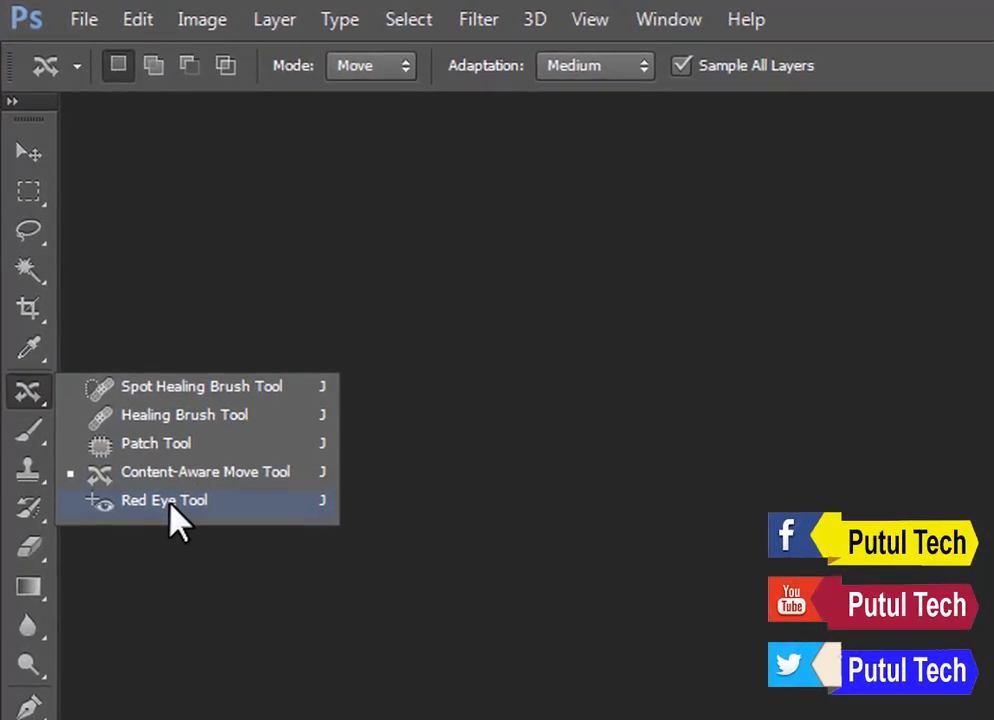
double_click(646, 583)
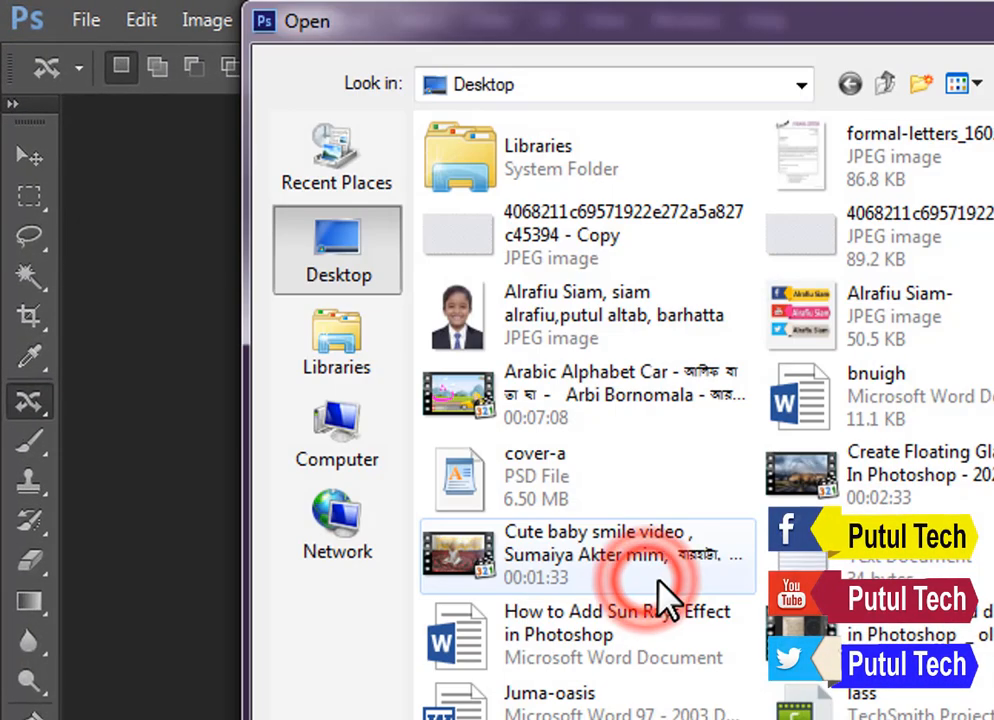
double_click(464, 328)
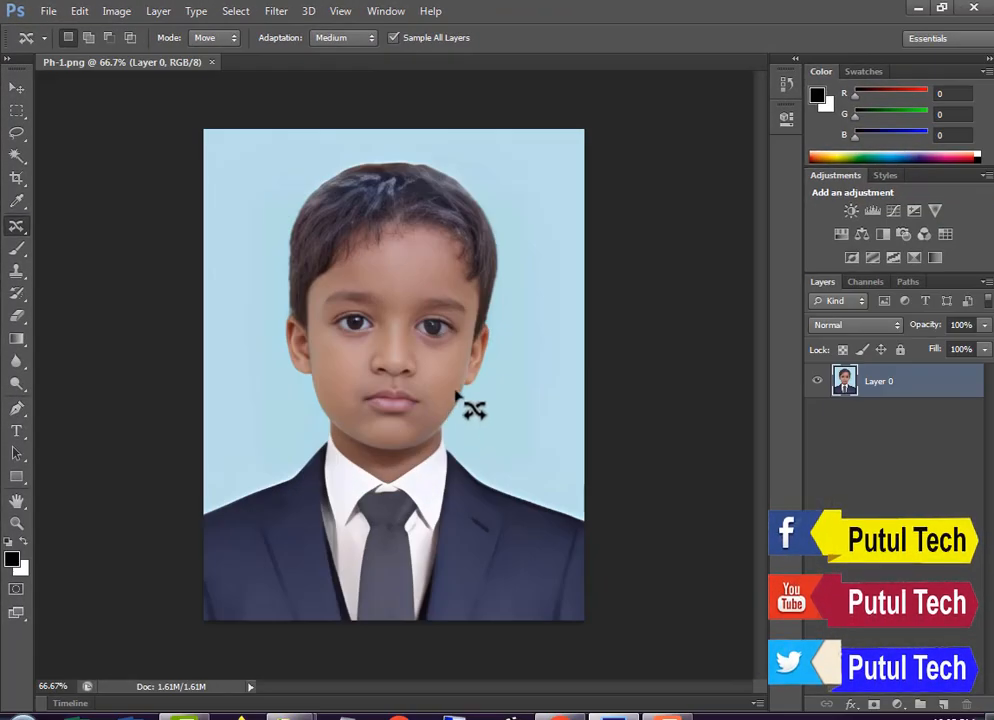
- Apply the Red Eye tool to the pupil on the left side of the portrait and to the hairline above it
ctrl+click(377, 348)
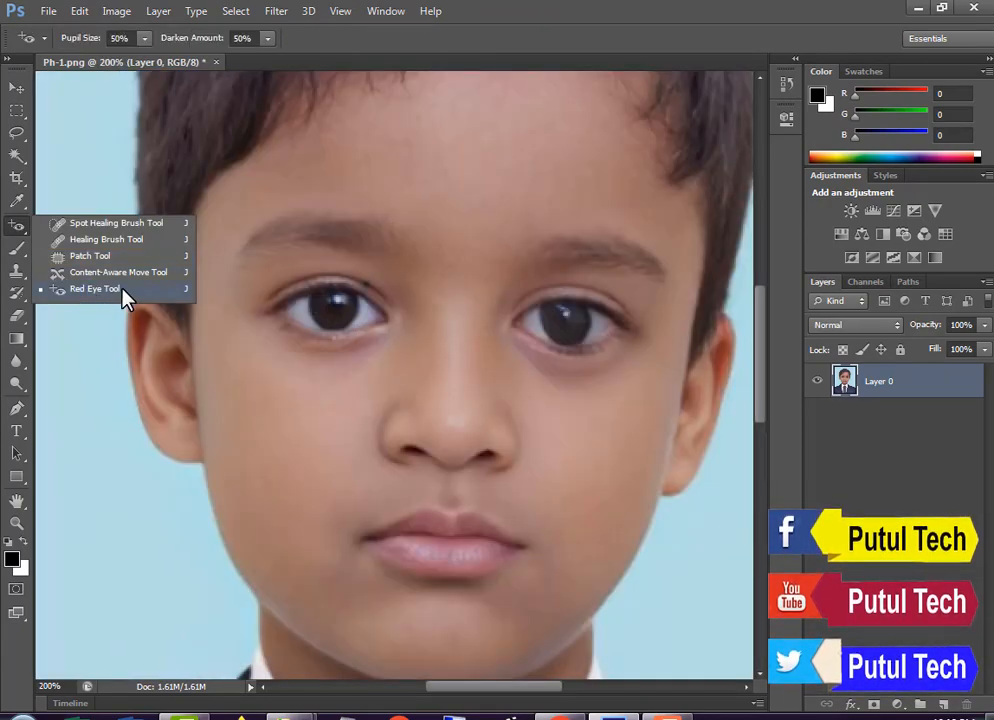
click(122, 289)
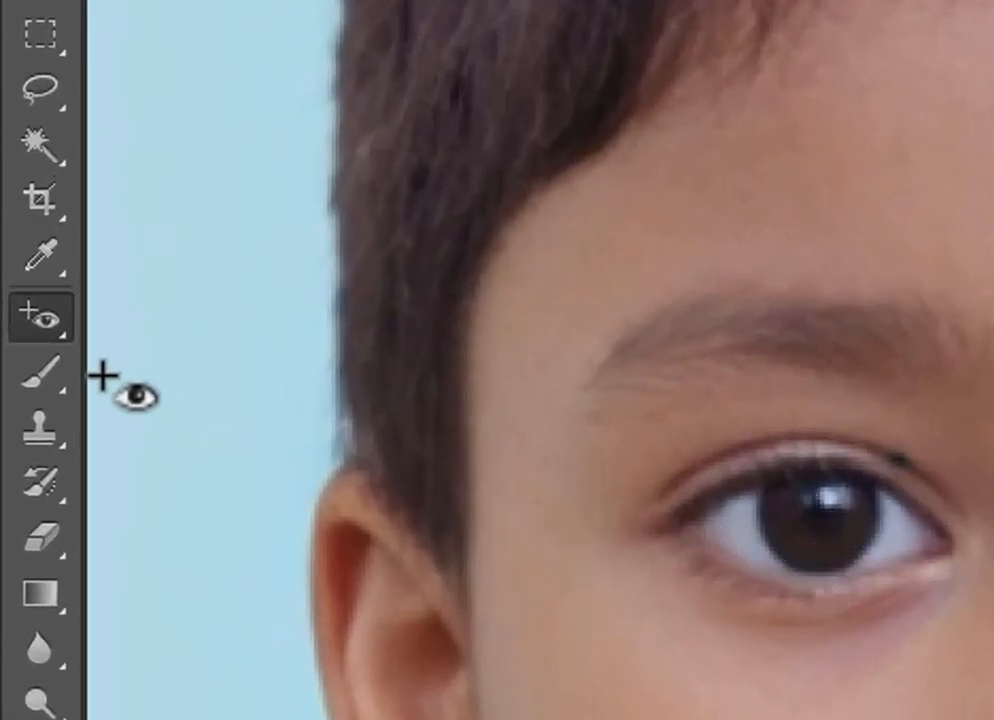
right_click(42, 317)
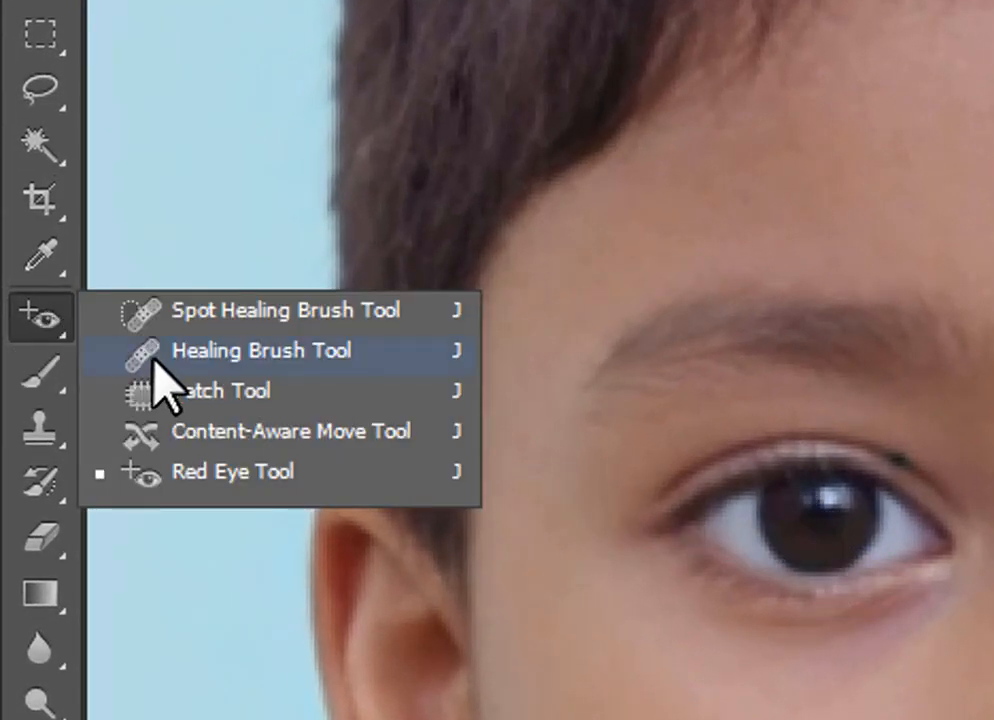
click(222, 477)
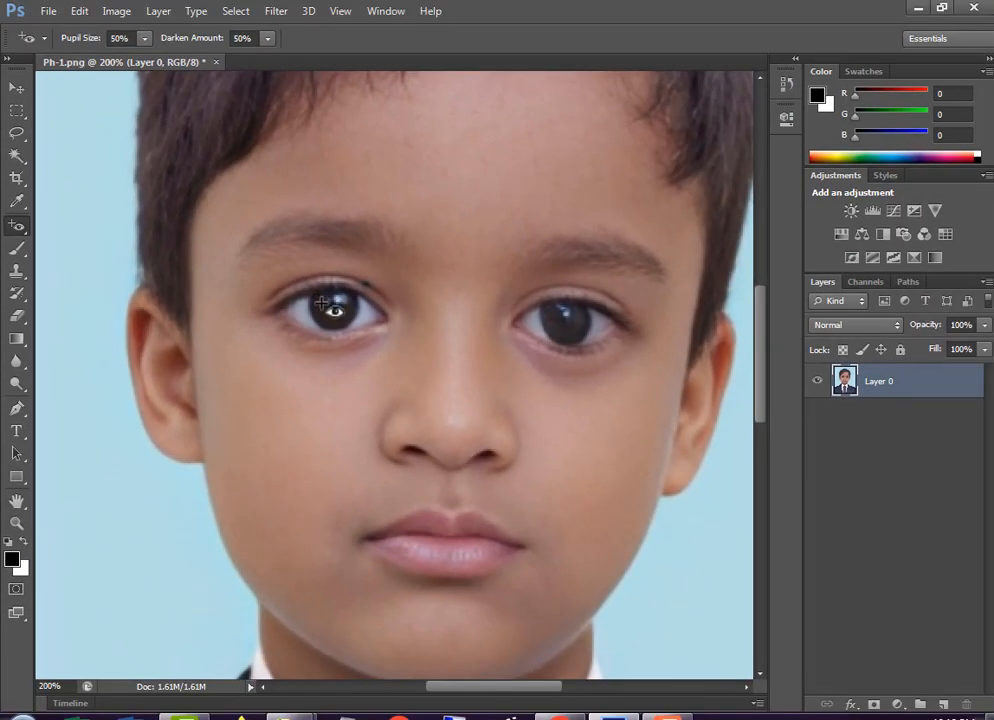
click(322, 302)
click(212, 189)
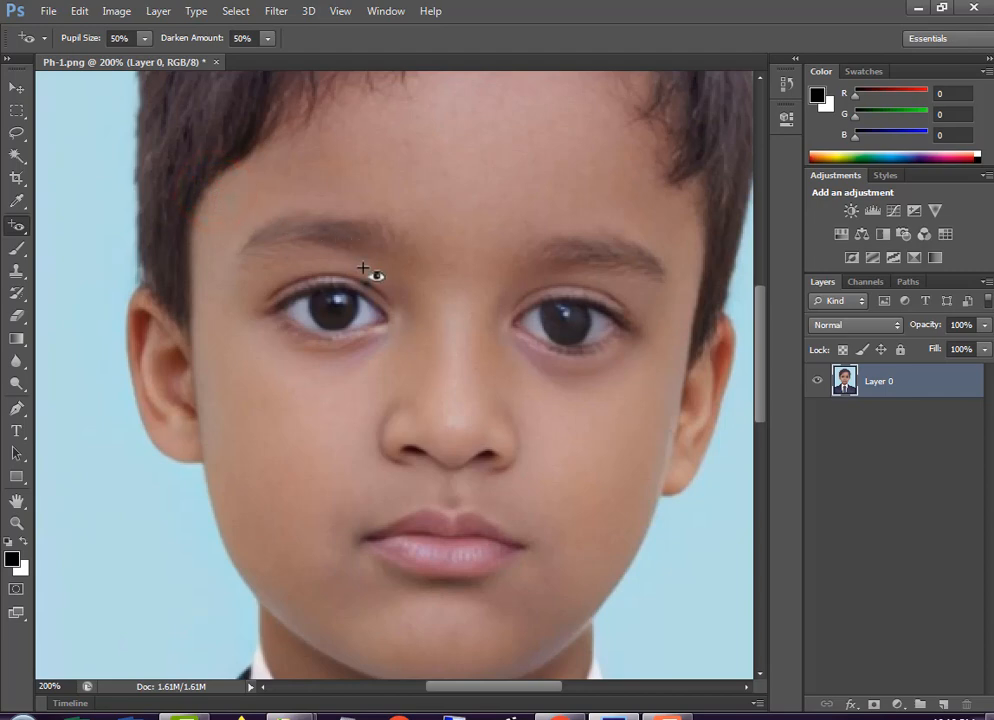